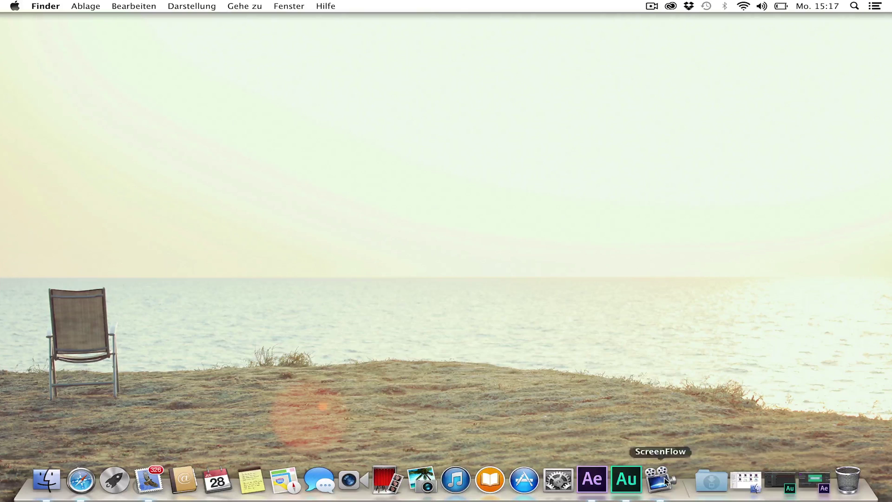
{"action": "left_click", "coordinate": [592, 479]}
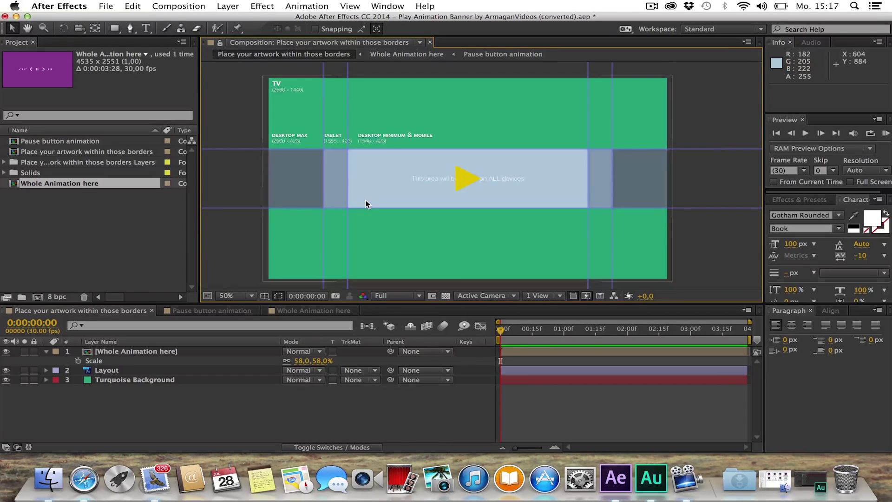
{"action": "key", "text": "slash"}
{"action": "key", "text": "comma"}
{"action": "key", "text": "period"}
{"action": "key", "text": "h"}
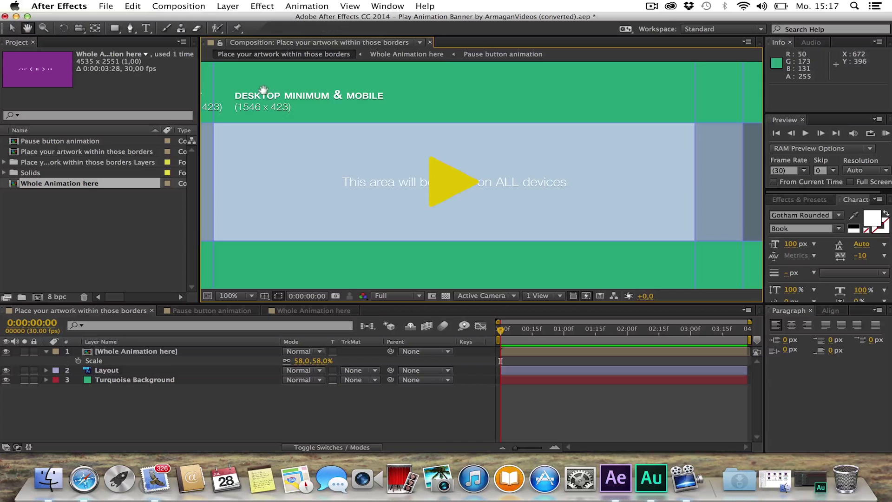
{"action": "left_click_drag", "start_coordinate": [294, 95], "coordinate": [537, 194]}
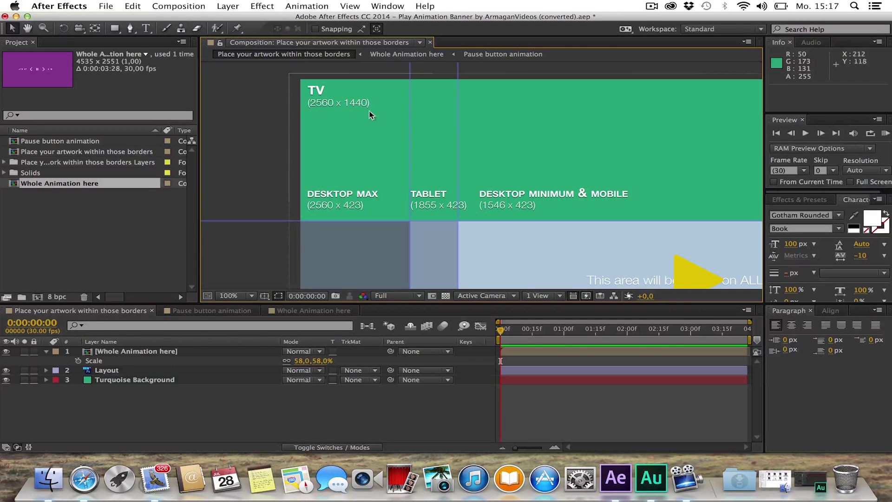
{"action": "left_click_drag", "start_coordinate": [372, 116], "coordinate": [325, 118]}
{"action": "key", "text": "v"}
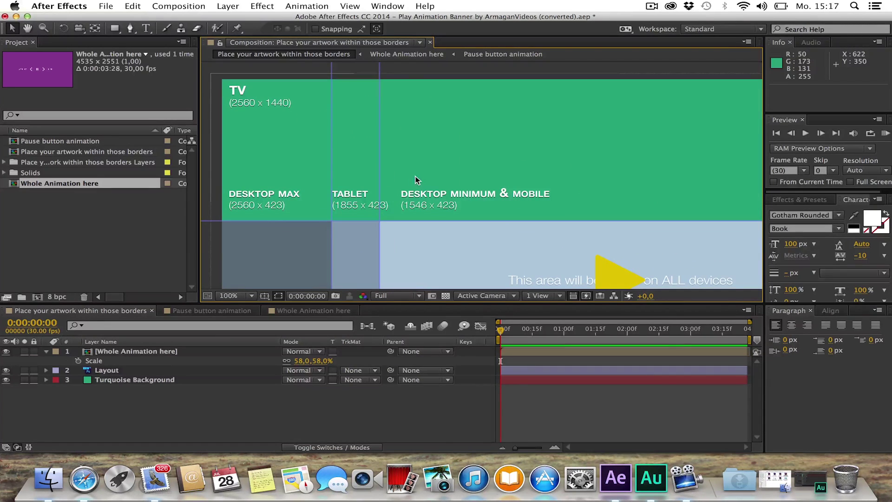
{"action": "scroll", "coordinate": [465, 167], "scroll_direction": "down", "scroll_amount": 5}
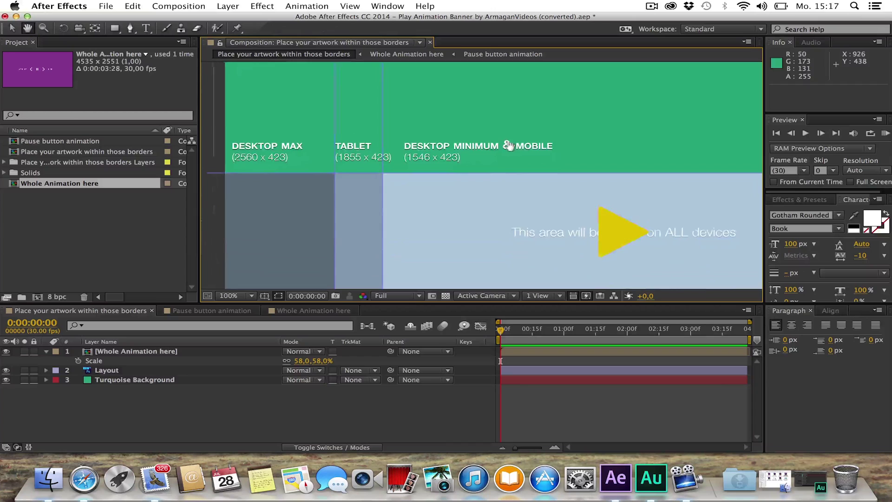
{"action": "scroll", "coordinate": [531, 183], "scroll_direction": "right", "scroll_amount": 5}
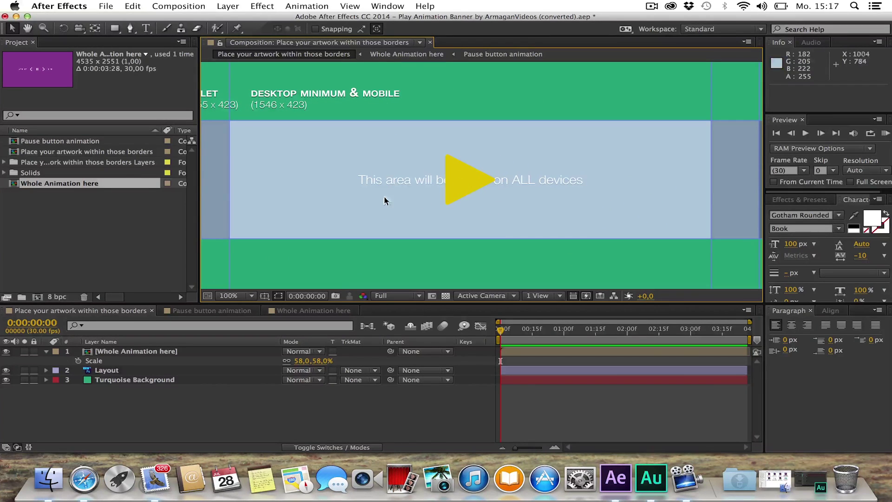
{"action": "scroll", "coordinate": [447, 207], "scroll_direction": "down", "scroll_amount": 3}
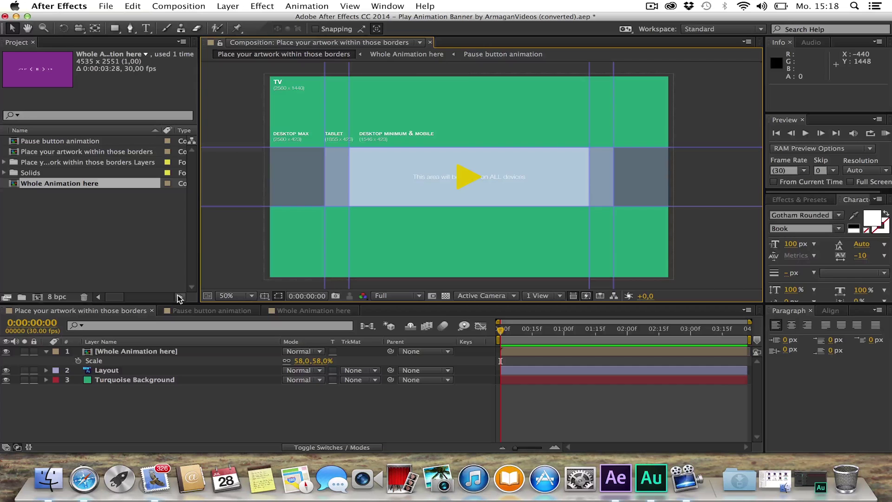
{"action": "left_click", "coordinate": [116, 380]}
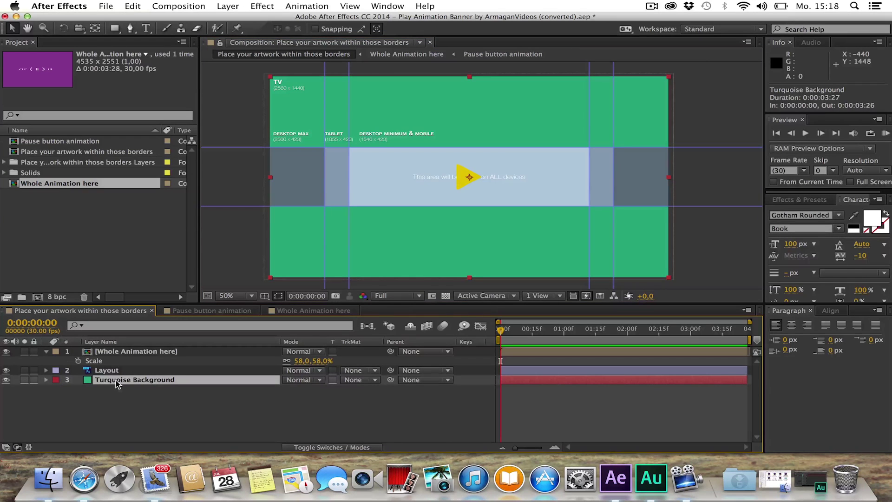
{"action": "left_click", "coordinate": [173, 9]}
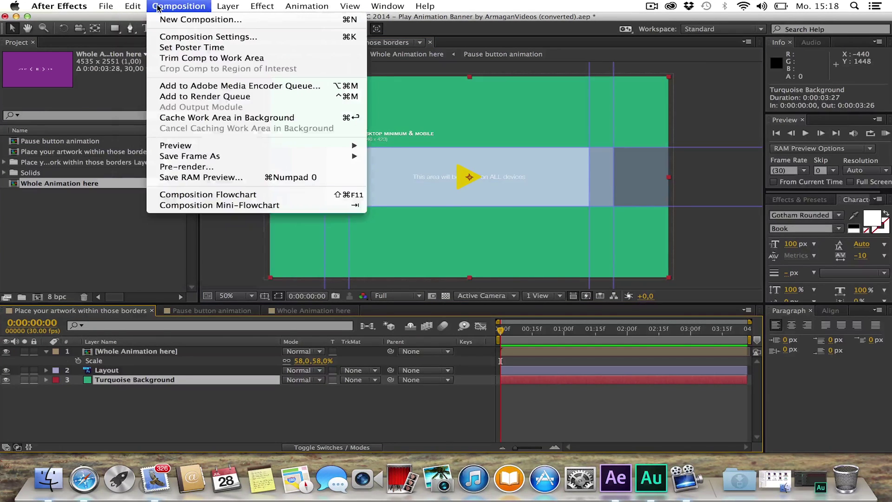
{"action": "left_click", "coordinate": [254, 28]}
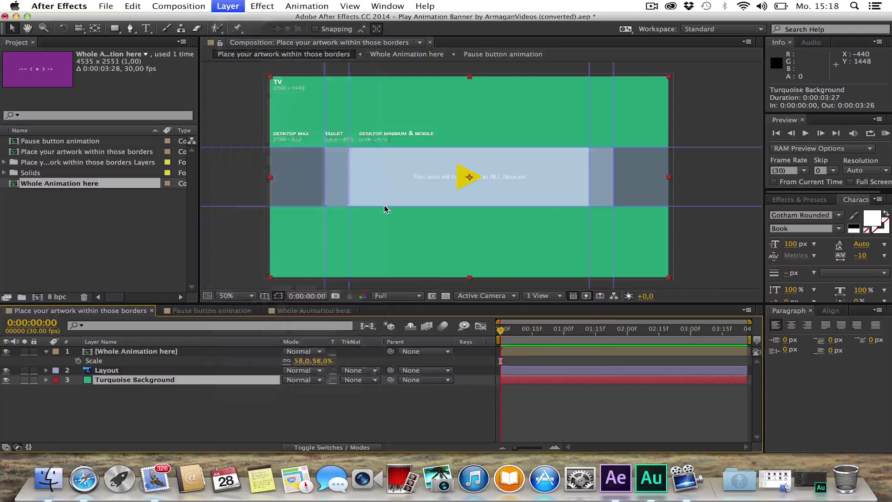
{"action": "left_click", "coordinate": [441, 291]}
{"action": "mouse_move", "coordinate": [410, 211]}
{"action": "left_mouse_down"}
{"action": "mouse_move", "coordinate": [344, 181]}
{"action": "mouse_move", "coordinate": [436, 181]}
{"action": "mouse_move", "coordinate": [358, 236]}
{"action": "mouse_move", "coordinate": [330, 200]}
{"action": "left_mouse_up"}
{"action": "left_click", "coordinate": [568, 187]}
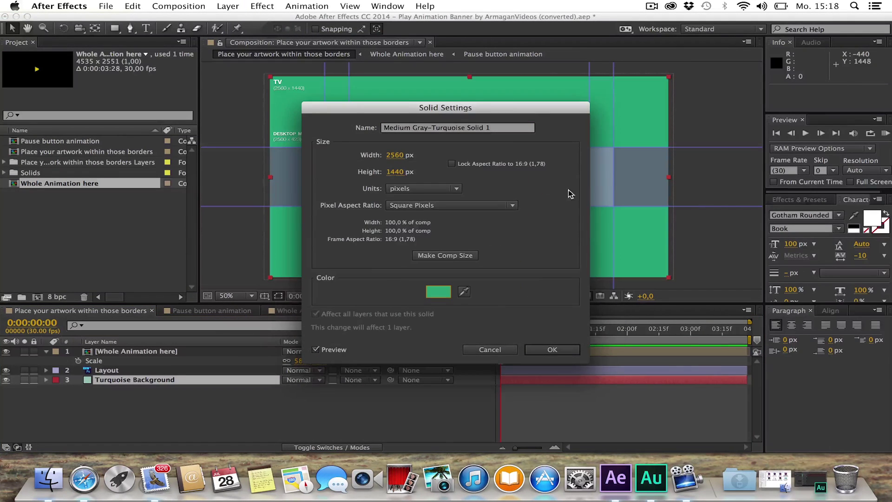
{"action": "left_click", "coordinate": [551, 350]}
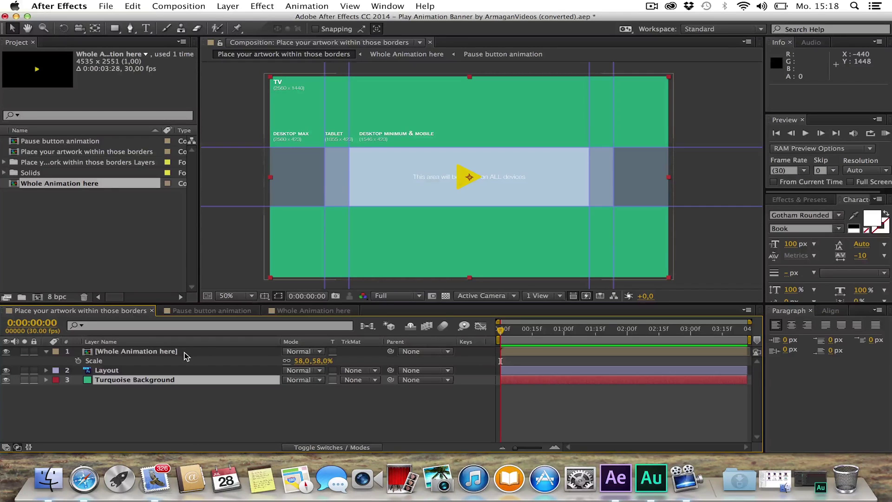
Peek inside the Whole Animation here precomp, then return to the Place your artwork within those borders comp
{"action": "double_click", "coordinate": [185, 356]}
{"action": "left_click", "coordinate": [109, 354]}
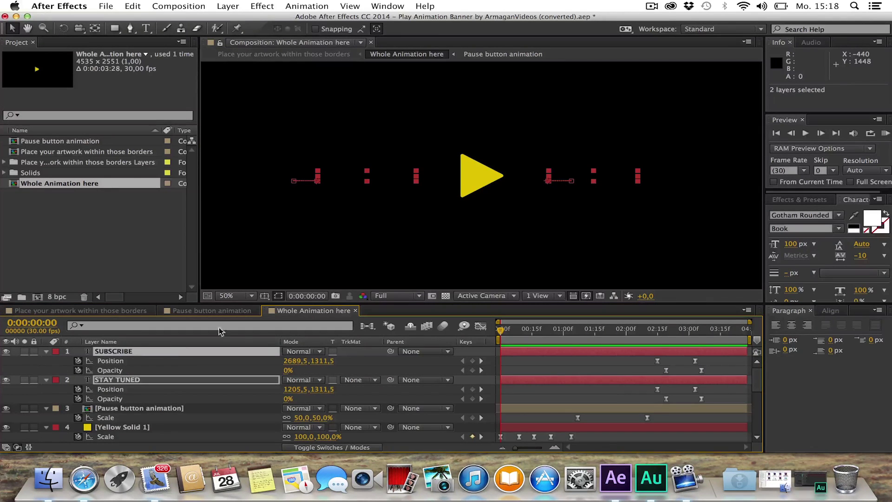
{"action": "left_click", "coordinate": [211, 310]}
{"action": "left_click", "coordinate": [99, 310]}
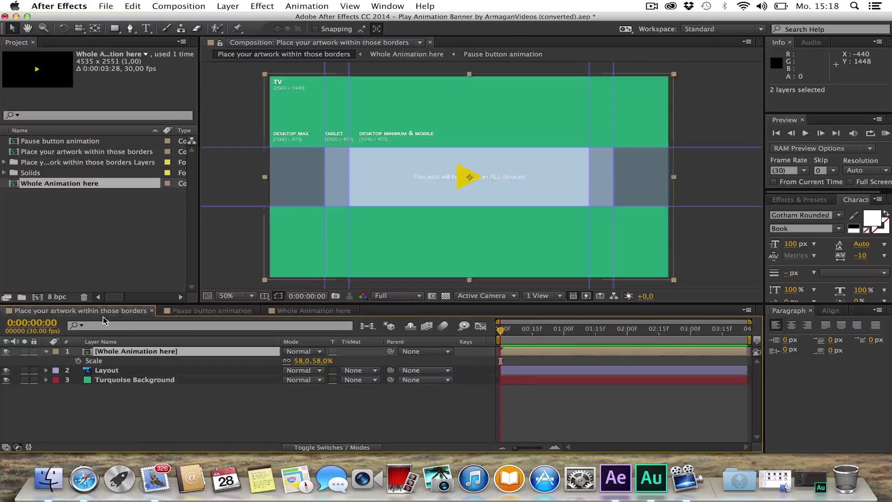
Hide the Layout guide layer, RAM-preview the banner, and stop on a purple-circle frame
{"action": "left_click", "coordinate": [6, 370]}
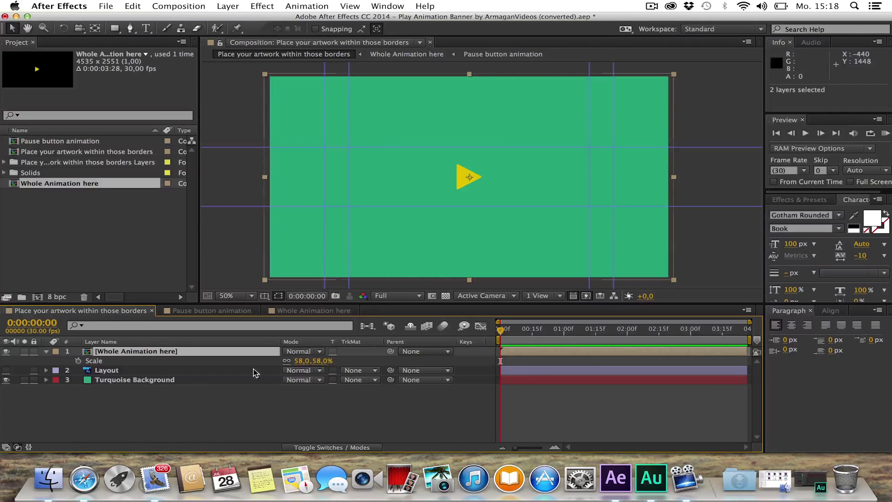
{"action": "left_click", "coordinate": [885, 133]}
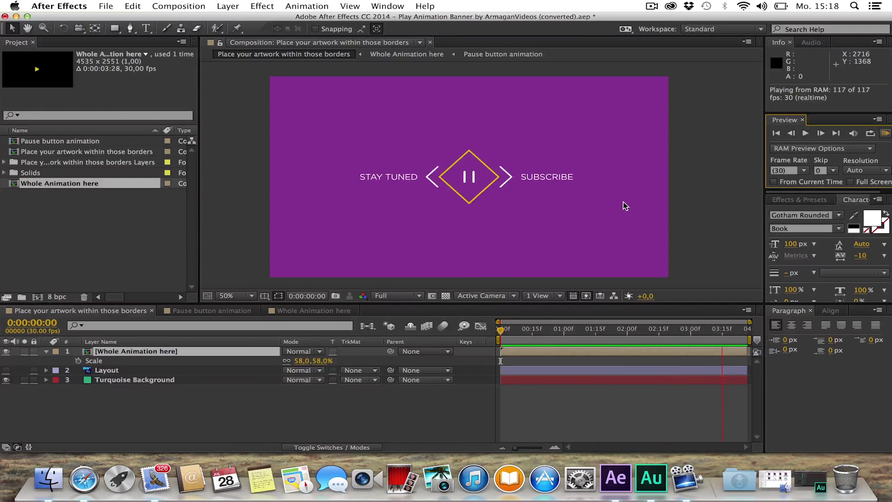
{"action": "key", "text": "space"}
{"action": "left_click_drag", "start_coordinate": [527, 329], "coordinate": [700, 330]}
Open Whole Animation here at the frame showing all text and begin editing STAY TUNED
{"action": "left_click", "coordinate": [406, 54]}
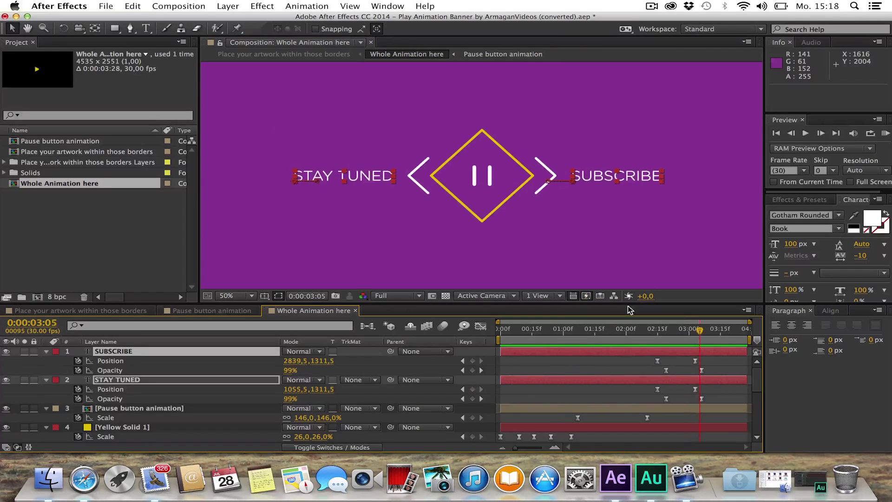
{"action": "left_click", "coordinate": [363, 192]}
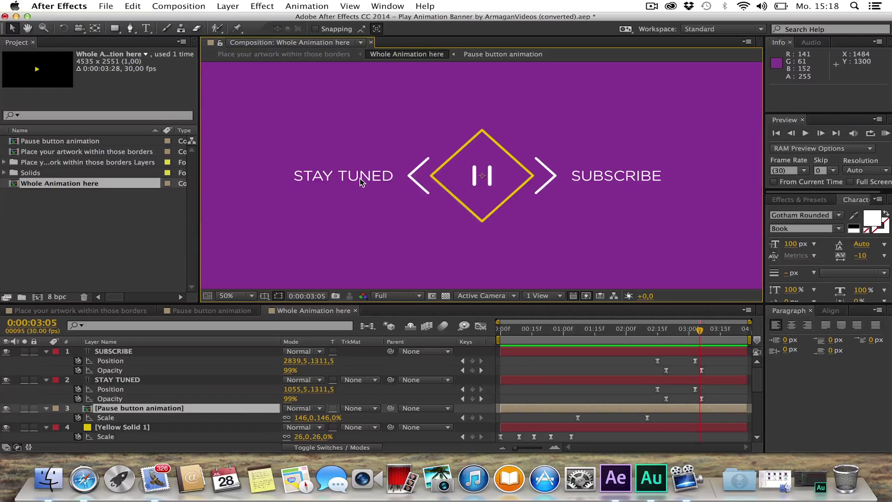
{"action": "key", "text": "super+t"}
{"action": "left_click", "coordinate": [361, 179]}
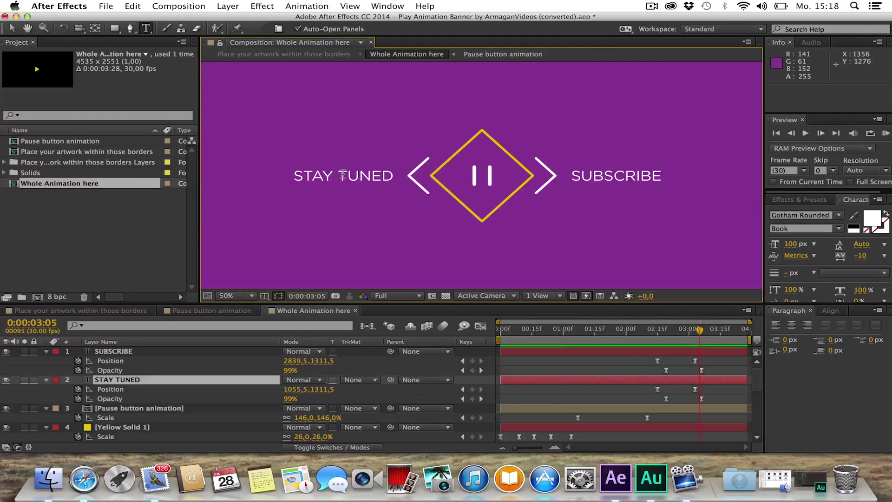
Test replacing STAY TUNED with 'YOUR NAME', then undo back to STAY TUNED
{"action": "left_click_drag", "start_coordinate": [382, 176], "coordinate": [291, 174]}
{"action": "type", "text": "YOUR NA"}
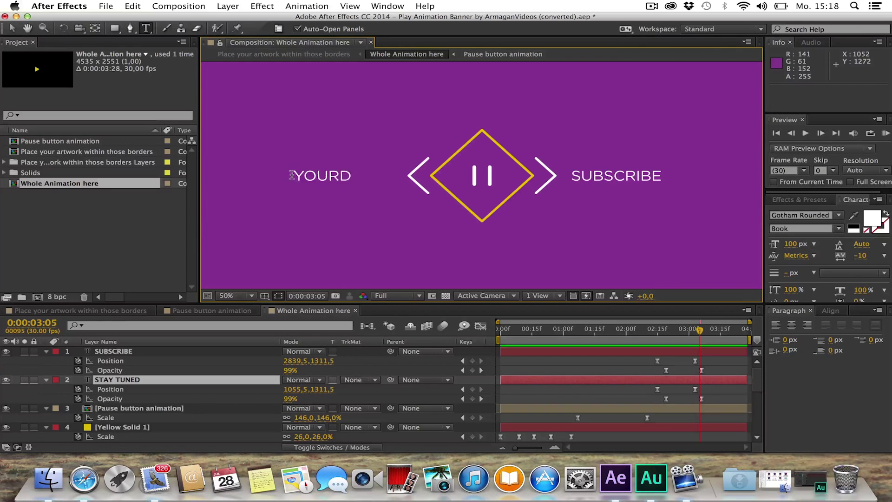
{"action": "type", "text": "ME"}
{"action": "key", "text": "Delete"}
{"action": "left_click", "coordinate": [8, 29]}
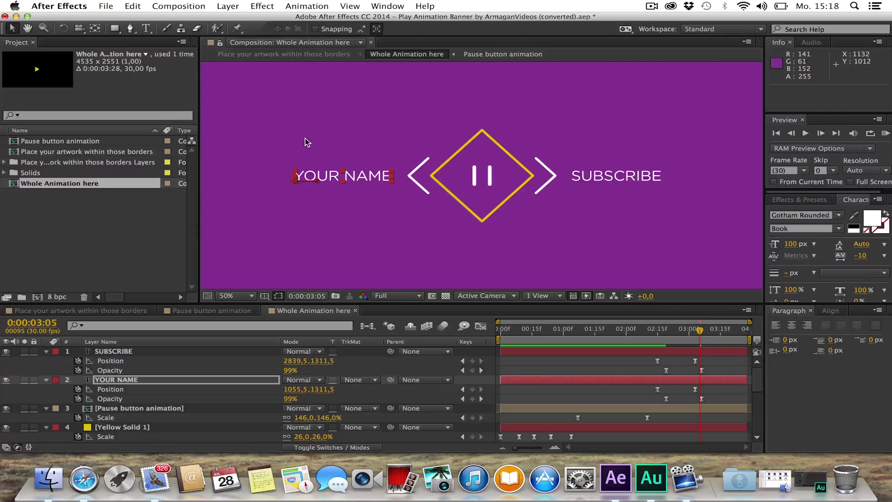
{"action": "key", "text": "super+z"}
{"action": "key", "text": "comma"}
{"action": "key", "text": "comma"}
{"action": "key", "text": "comma"}
{"action": "key", "text": "comma"}
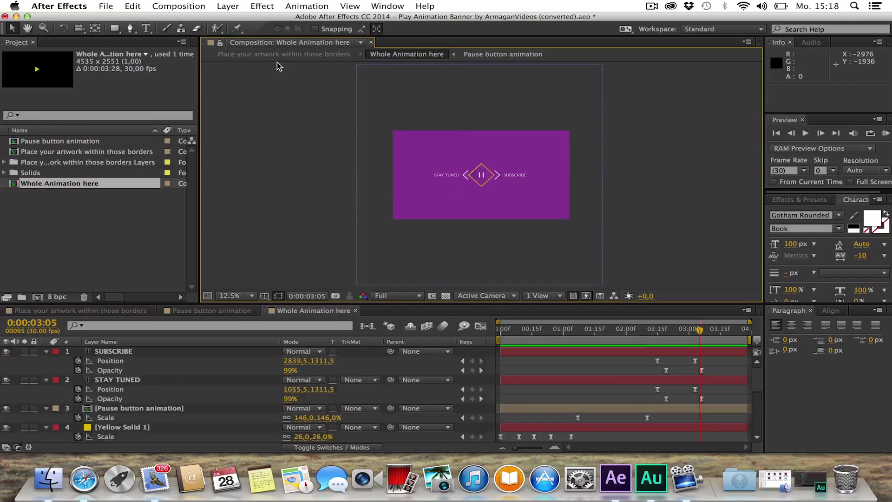
Return to the main comp near 0:10 and turn off View > Show Guides
{"action": "left_click", "coordinate": [281, 55]}
{"action": "mouse_move", "coordinate": [533, 340]}
{"action": "left_mouse_down"}
{"action": "mouse_move", "coordinate": [529, 329]}
{"action": "mouse_move", "coordinate": [547, 328]}
{"action": "mouse_move", "coordinate": [521, 328]}
{"action": "left_mouse_up"}
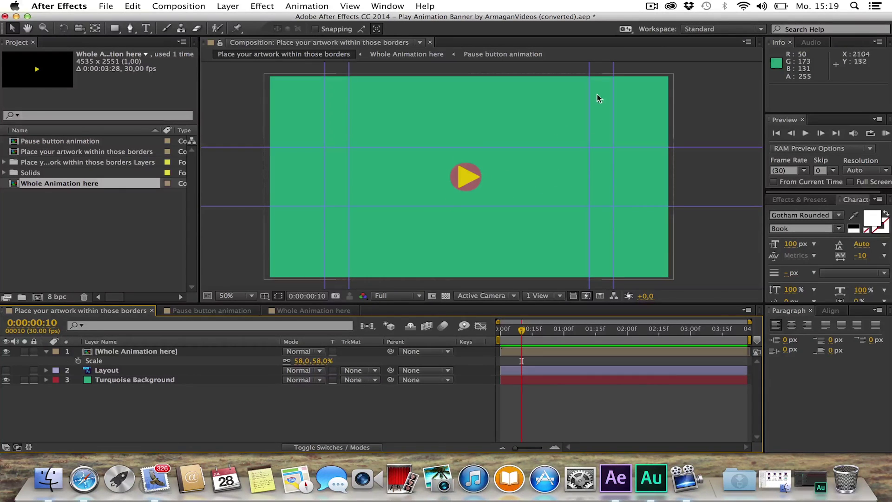
{"action": "left_click", "coordinate": [367, 6]}
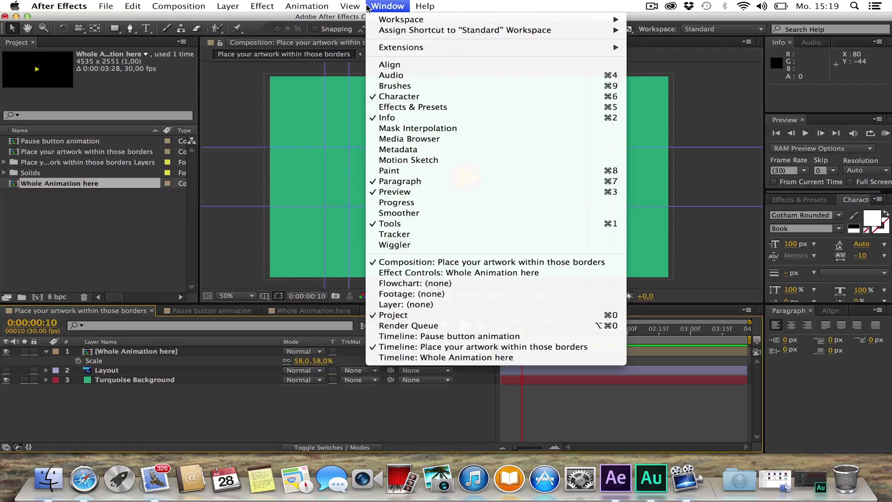
{"action": "mouse_move", "coordinate": [349, 6]}
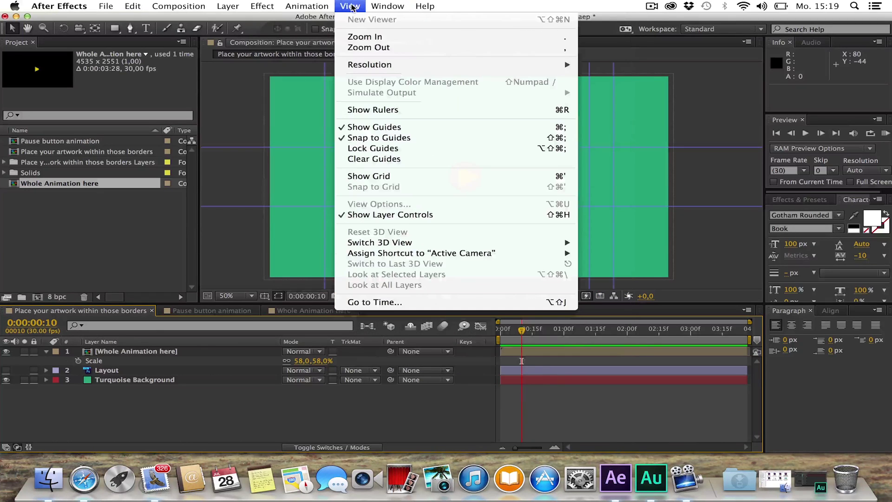
{"action": "left_click", "coordinate": [367, 127]}
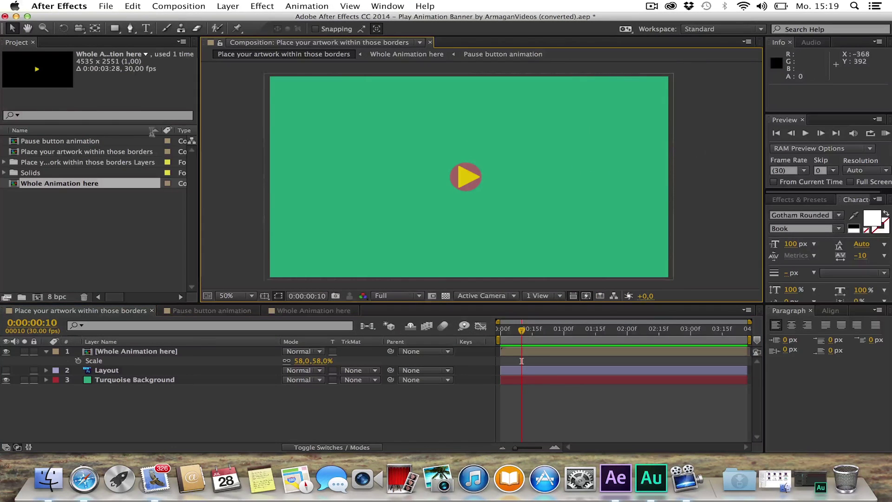
{"action": "left_click", "coordinate": [140, 361]}
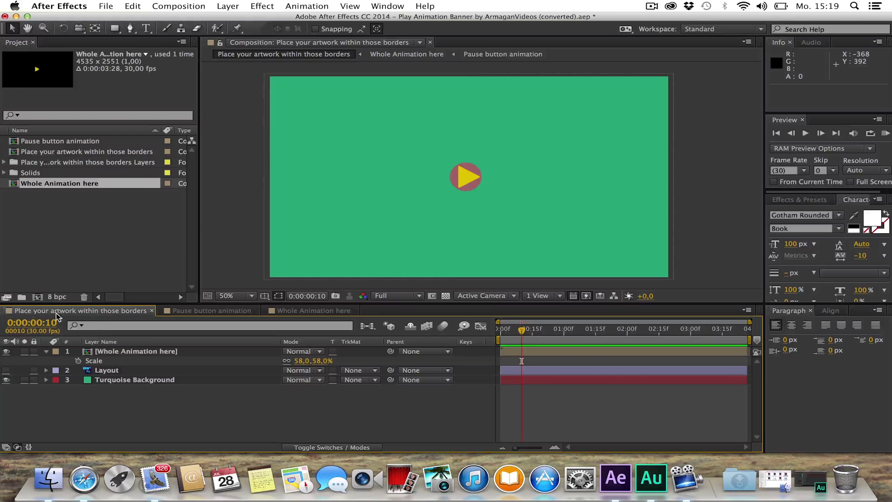
Add the banner composition to the Render Queue
{"action": "left_click", "coordinate": [179, 6]}
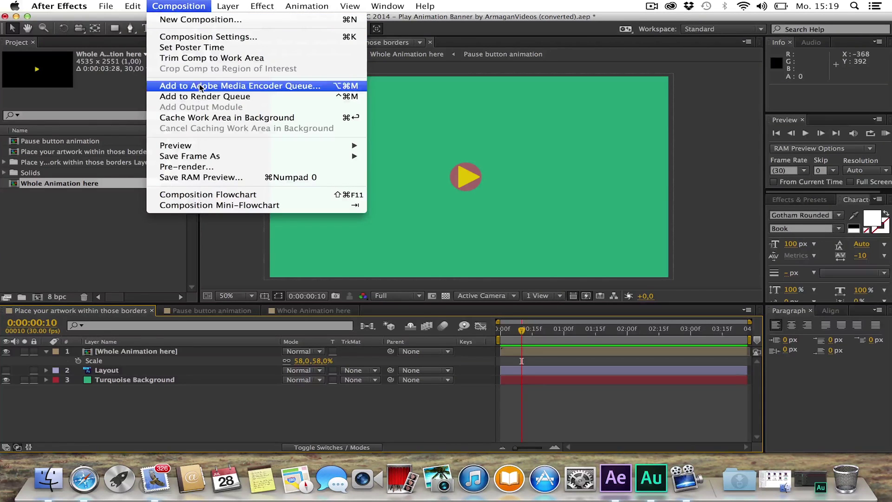
{"action": "left_click", "coordinate": [201, 96]}
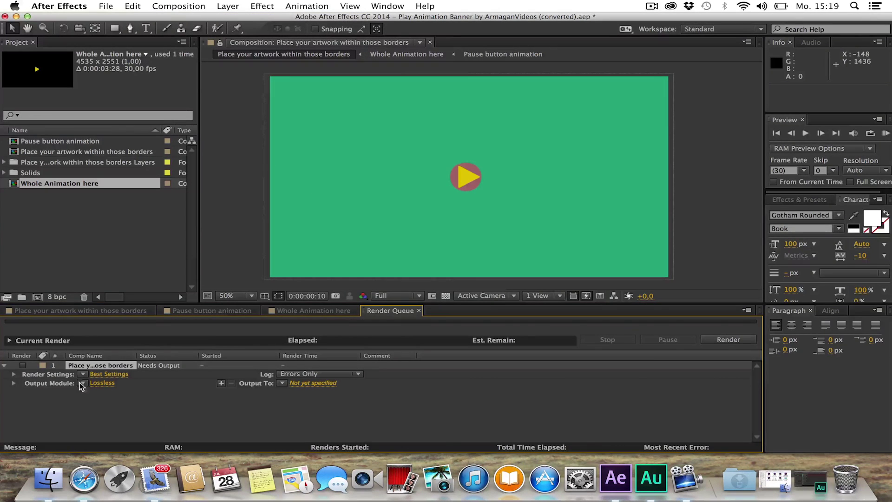
{"action": "left_click", "coordinate": [99, 383]}
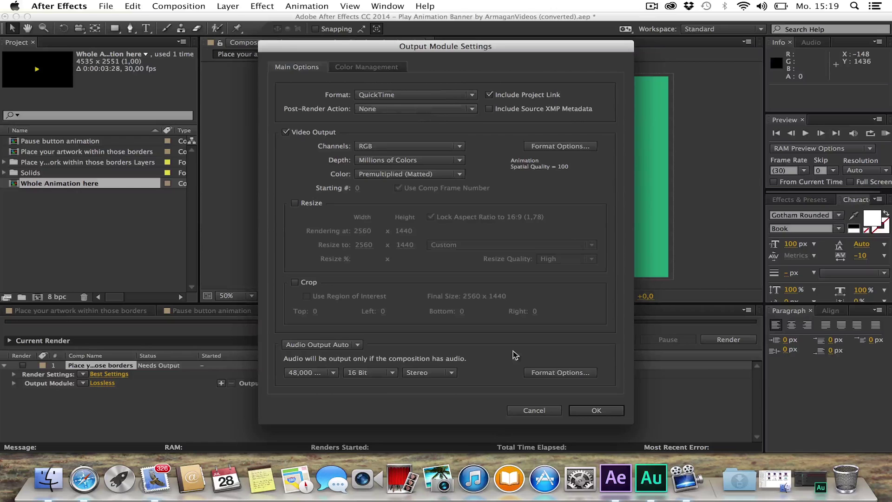
{"action": "left_click", "coordinate": [533, 412]}
Change the Render Settings to use a custom frame rate of 12 fps
{"action": "left_click", "coordinate": [104, 374]}
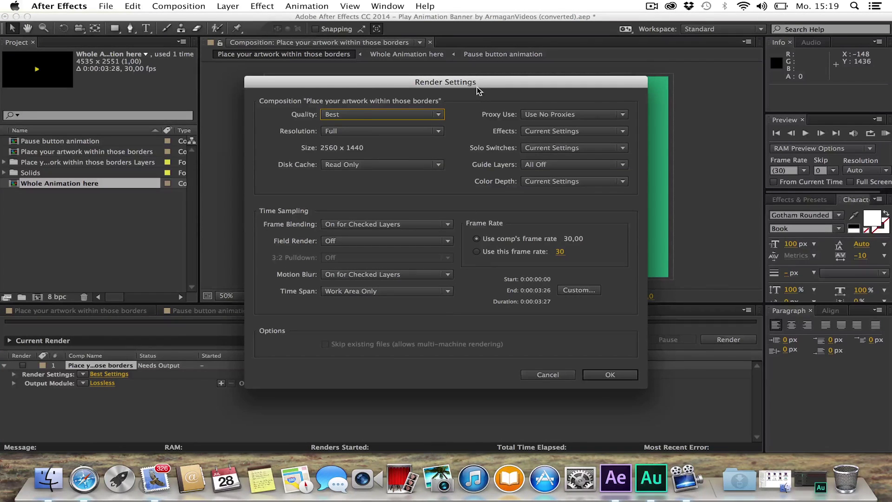
{"action": "left_click_drag", "start_coordinate": [479, 88], "coordinate": [272, 78]}
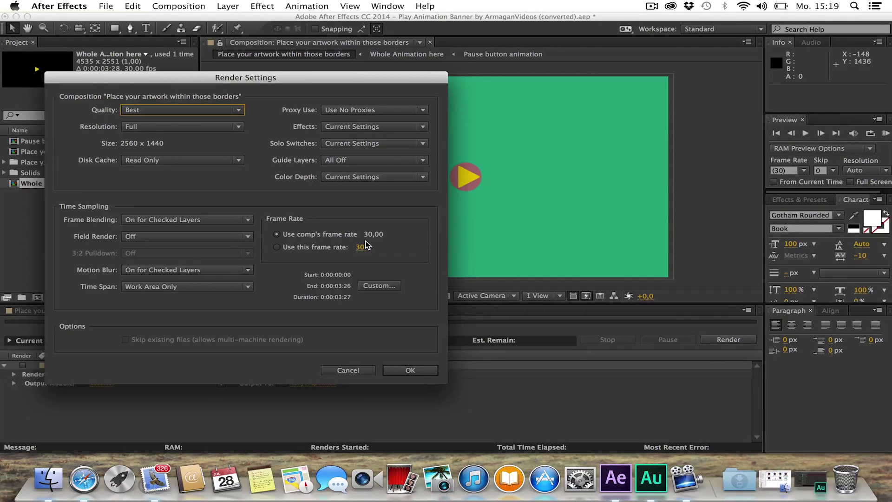
{"action": "left_click", "coordinate": [344, 249]}
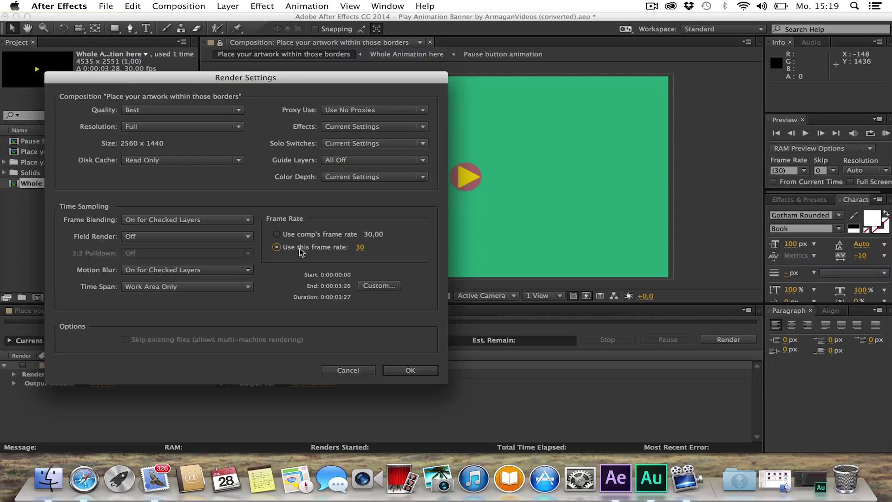
{"action": "left_click", "coordinate": [371, 247]}
{"action": "type", "text": "12"}
{"action": "left_click", "coordinate": [390, 371]}
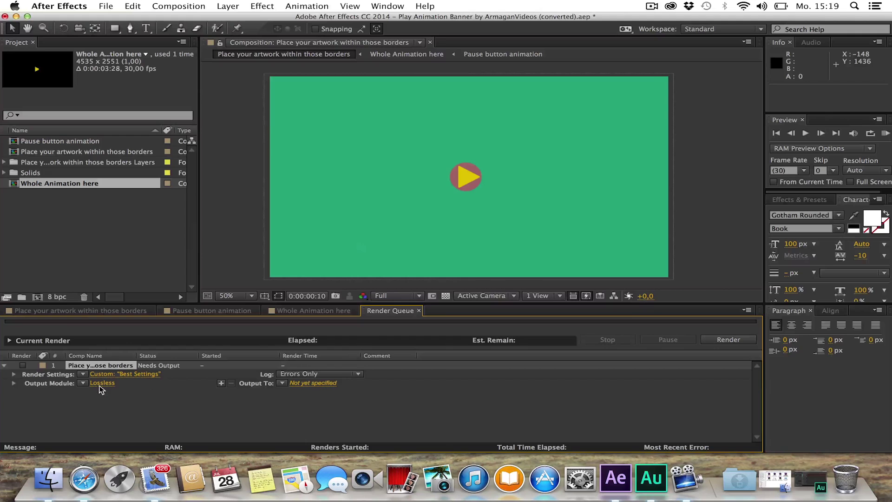
Try a QuickTime H.264 output module and dismiss the resize warning
{"action": "left_click", "coordinate": [100, 383]}
{"action": "left_click", "coordinate": [409, 95]}
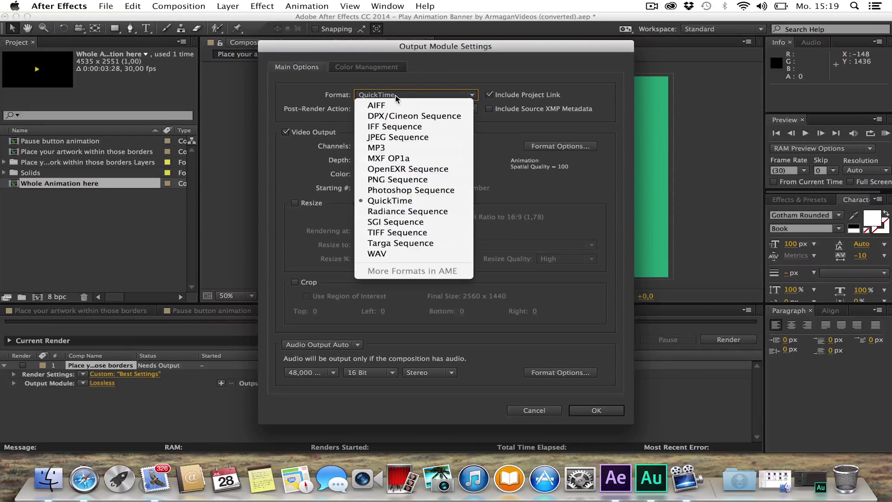
{"action": "left_click", "coordinate": [397, 96]}
{"action": "left_click", "coordinate": [588, 146]}
{"action": "left_click", "coordinate": [445, 115]}
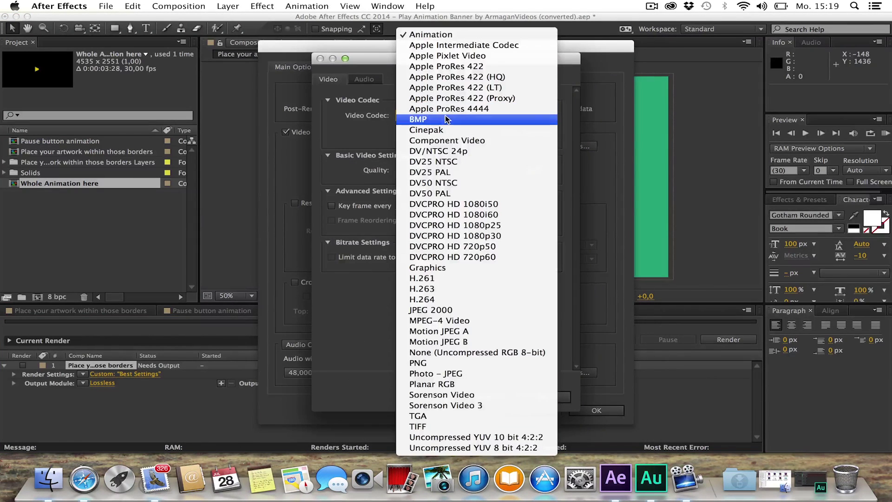
{"action": "left_click", "coordinate": [434, 300]}
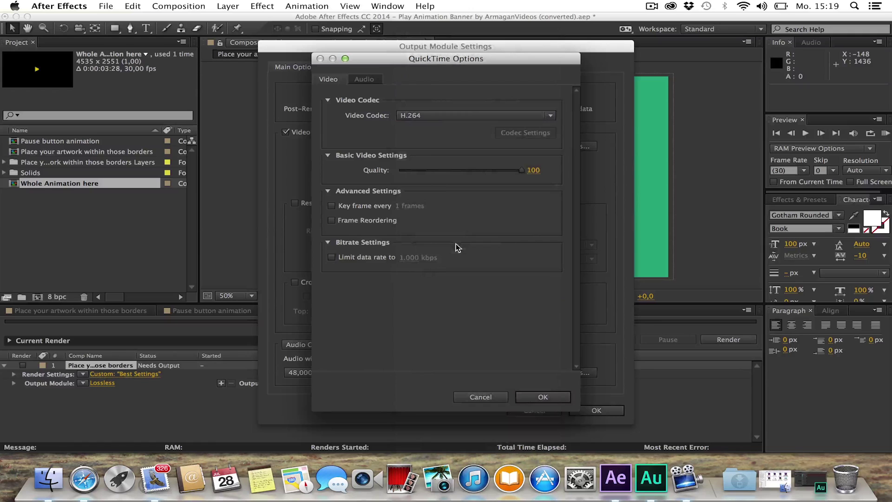
{"action": "left_click", "coordinate": [542, 395]}
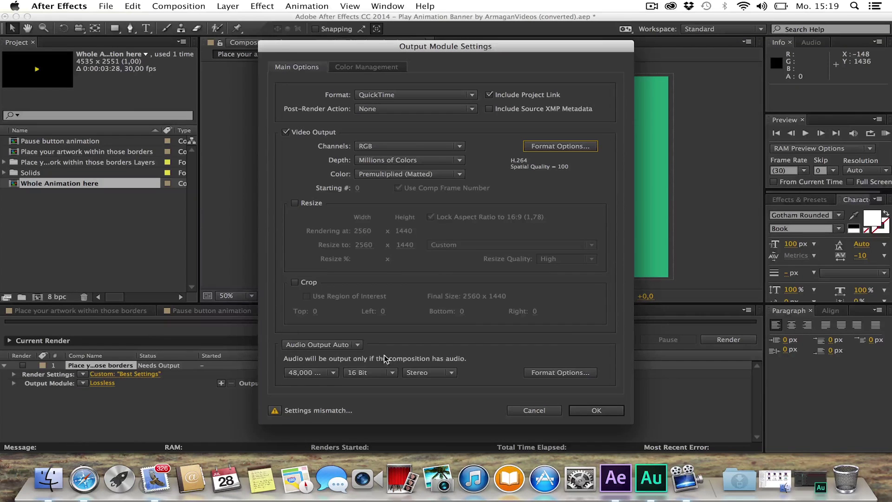
{"action": "left_click", "coordinate": [281, 412]}
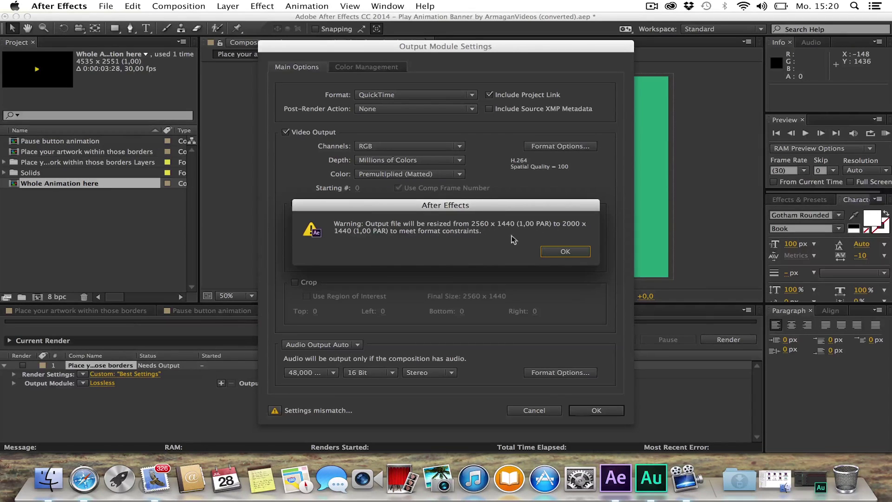
{"action": "left_click", "coordinate": [559, 249]}
Switch the QuickTime video codec to Animation and apply the output settings
{"action": "left_click", "coordinate": [409, 96]}
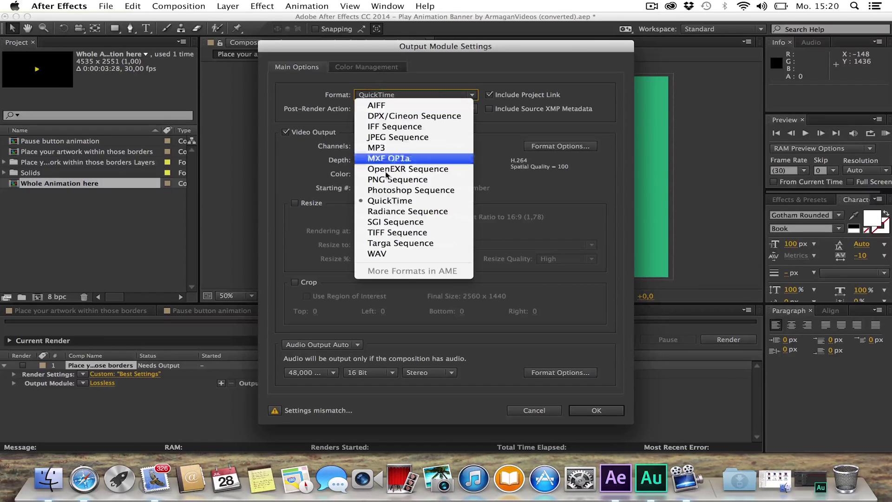
{"action": "left_click", "coordinate": [545, 144]}
{"action": "left_click", "coordinate": [543, 147]}
{"action": "left_click", "coordinate": [459, 116]}
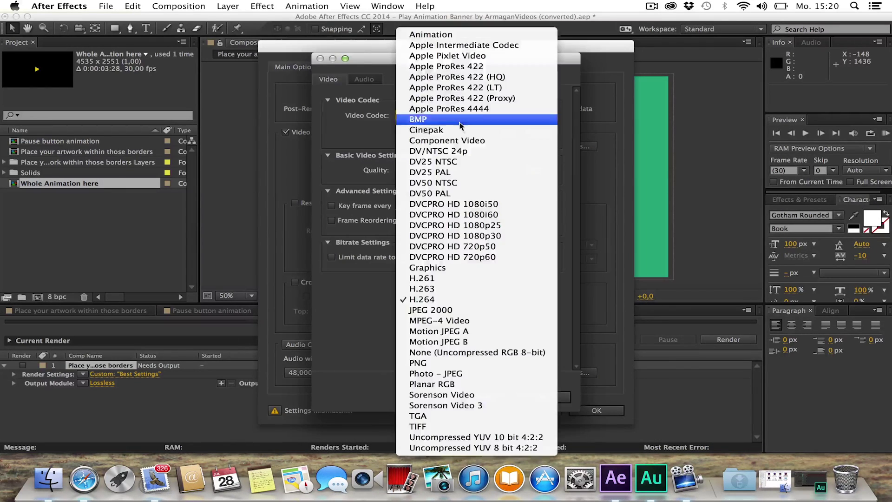
{"action": "left_click", "coordinate": [442, 37]}
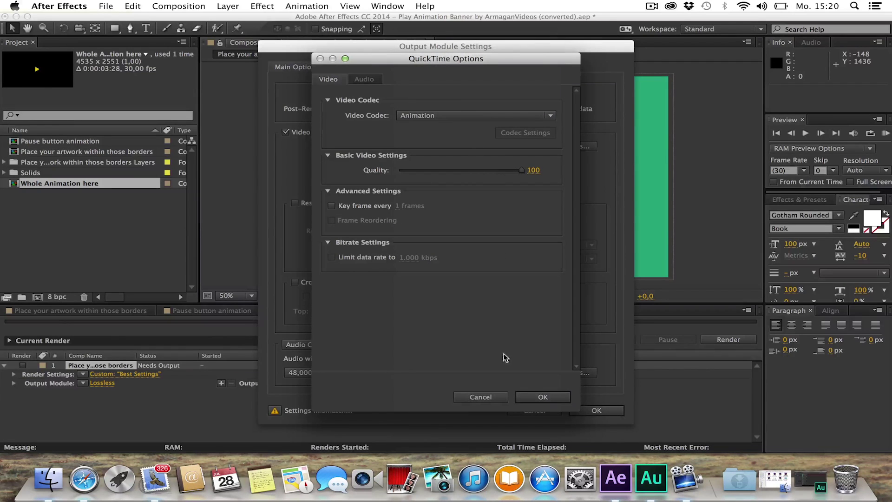
{"action": "left_click", "coordinate": [528, 396]}
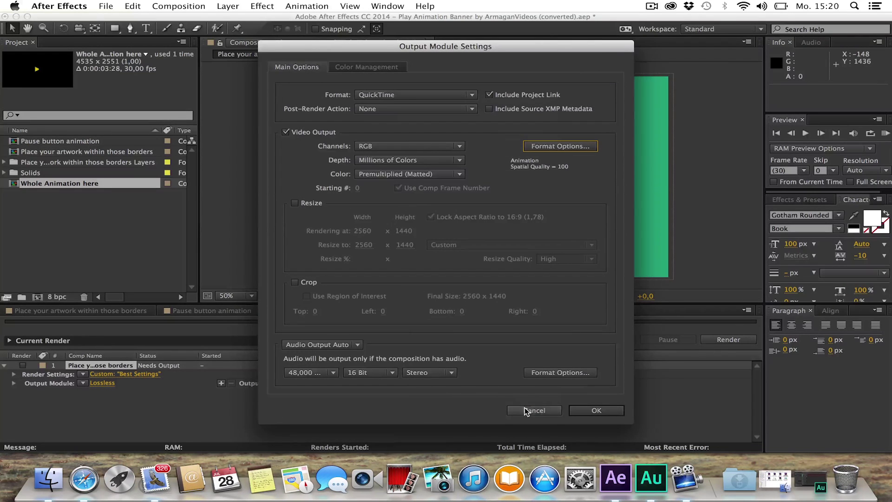
{"action": "left_click", "coordinate": [589, 413]}
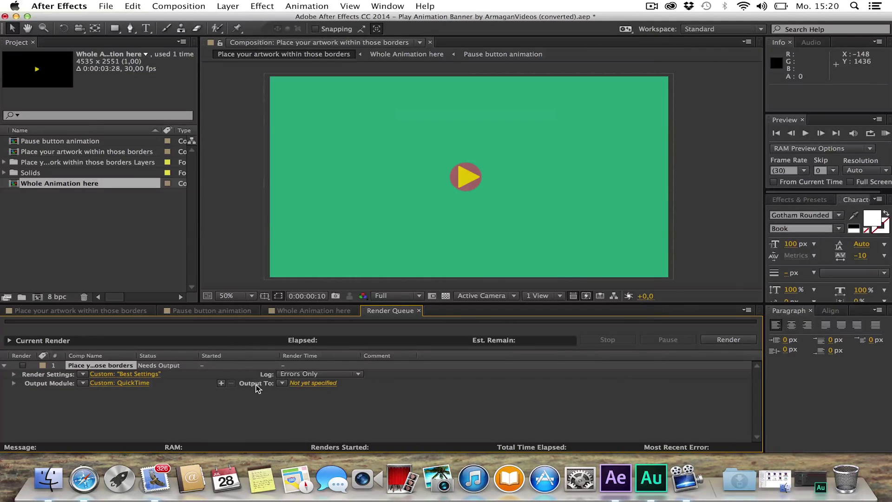
Set the output to gifRender.mov on the desktop (Schreibtisch) and render it
{"action": "left_click", "coordinate": [302, 384]}
{"action": "left_click", "coordinate": [441, 150]}
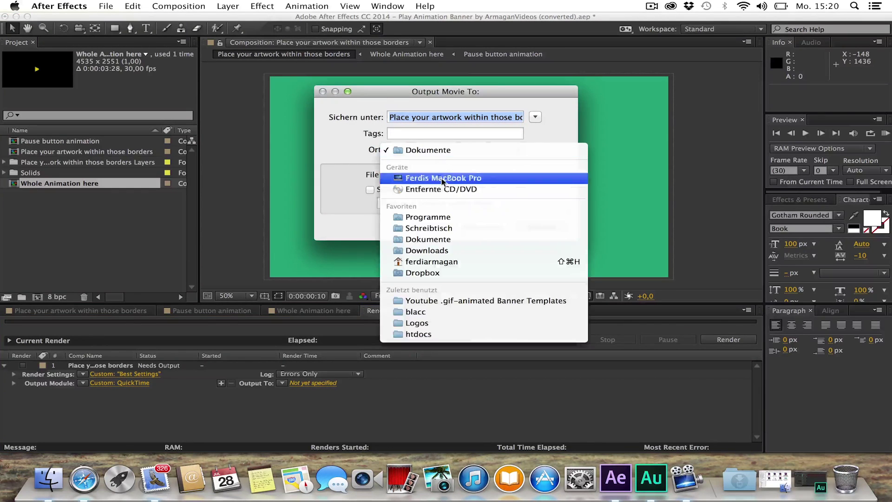
{"action": "left_click", "coordinate": [428, 227]}
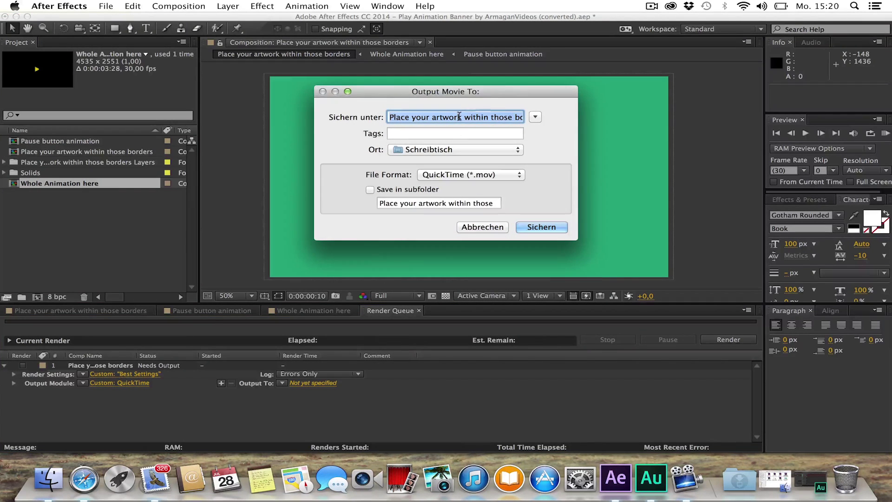
{"action": "key", "text": "Right"}
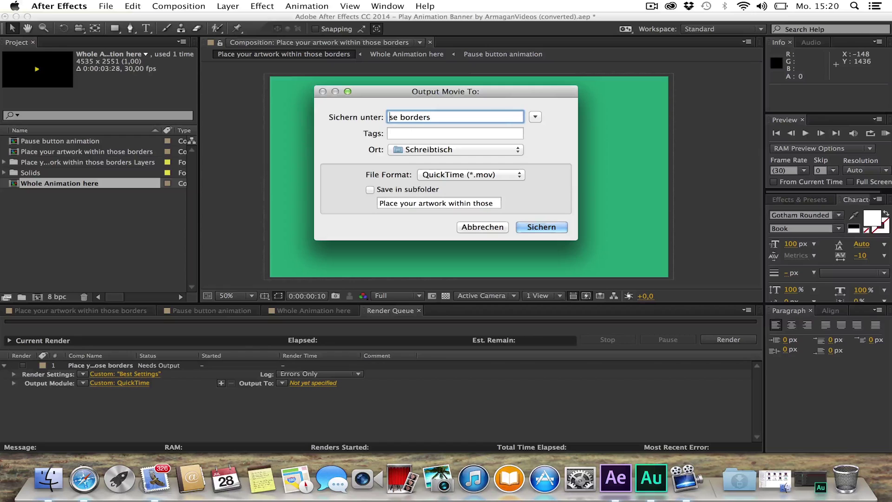
{"action": "key", "text": "Delete"}
{"action": "key", "text": "Delete"}
{"action": "key", "text": "Delete"}
{"action": "key", "text": "BackSpace"}
{"action": "key", "text": "BackSpace"}
{"action": "type", "text": "gifR"}
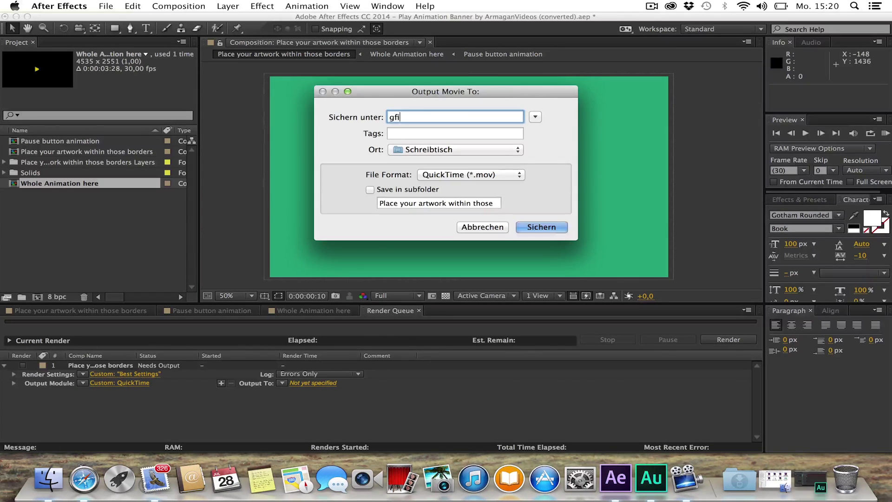
{"action": "type", "text": "ender"}
{"action": "key", "text": "Return"}
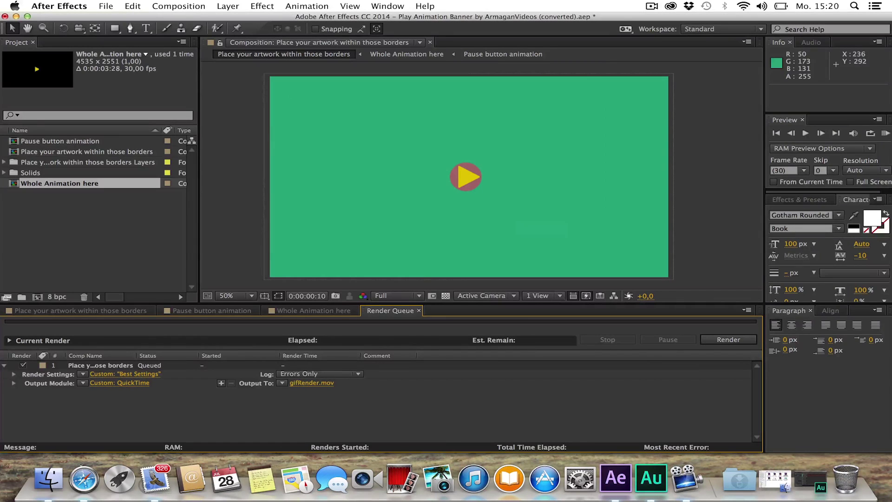
{"action": "left_click", "coordinate": [727, 340]}
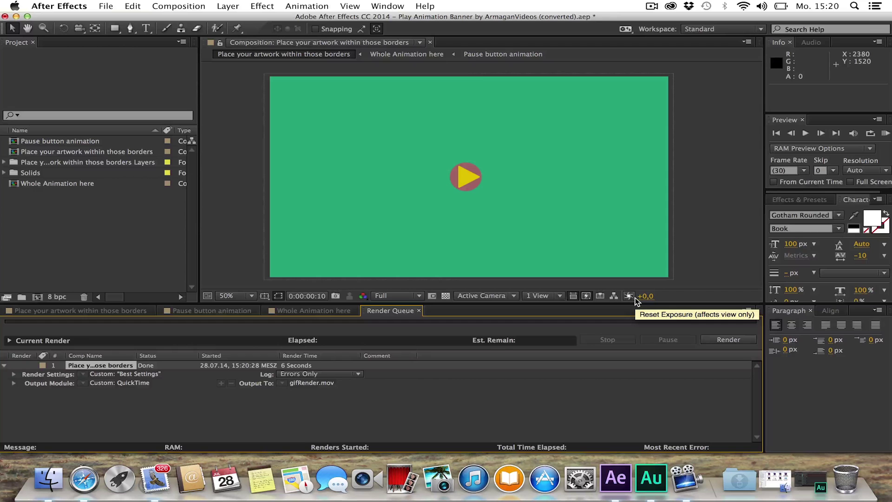
Launch Photoshop and open gifRender.mov from the Desktop
{"action": "key", "text": "super+space"}
{"action": "type", "text": "photo"}
{"action": "key", "text": "Return"}
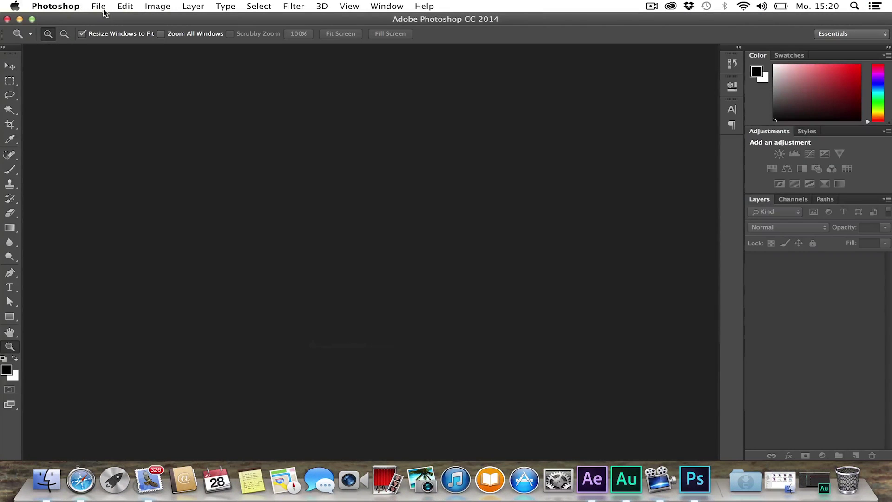
{"action": "left_click", "coordinate": [99, 6]}
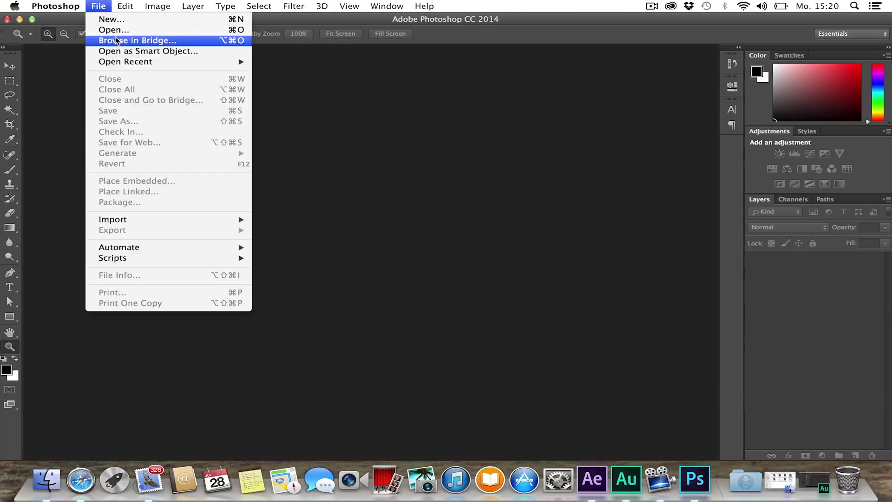
{"action": "left_click", "coordinate": [116, 30]}
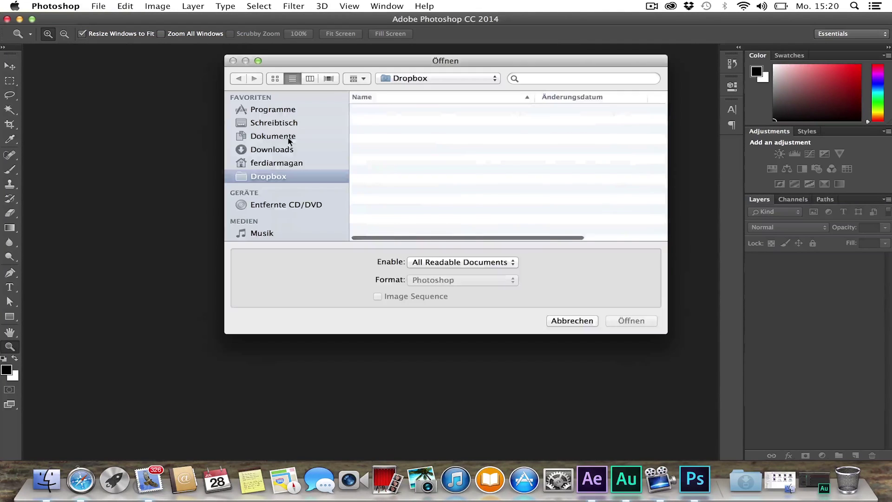
{"action": "left_click", "coordinate": [277, 122]}
{"action": "left_click", "coordinate": [422, 114]}
{"action": "double_click", "coordinate": [421, 112]}
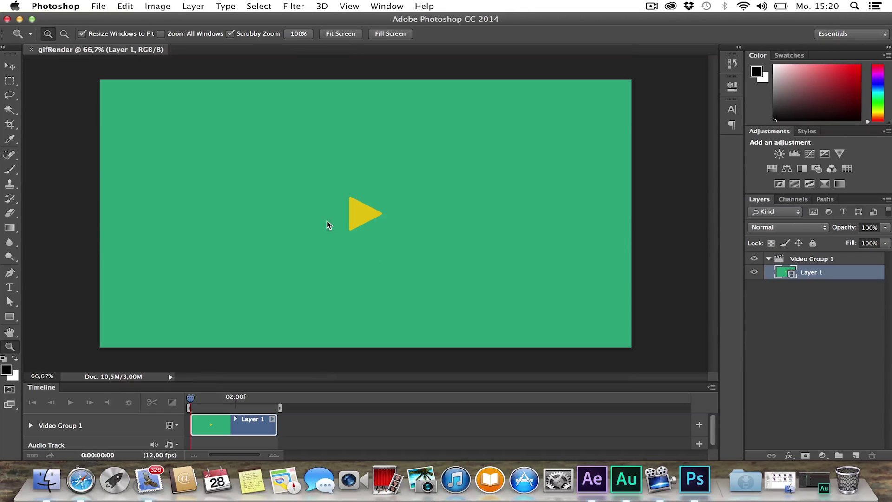
Dismiss the timeline tip and play the video through, then stop it
{"action": "left_click", "coordinate": [221, 387]}
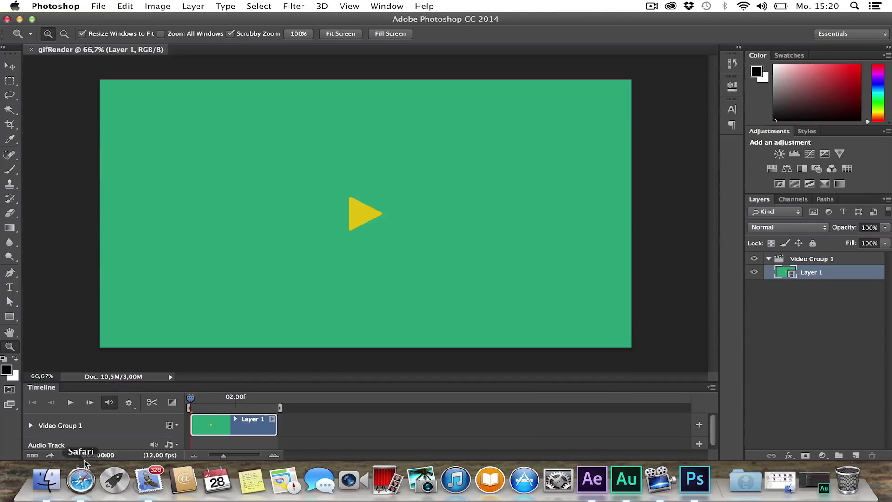
{"action": "left_click", "coordinate": [71, 402]}
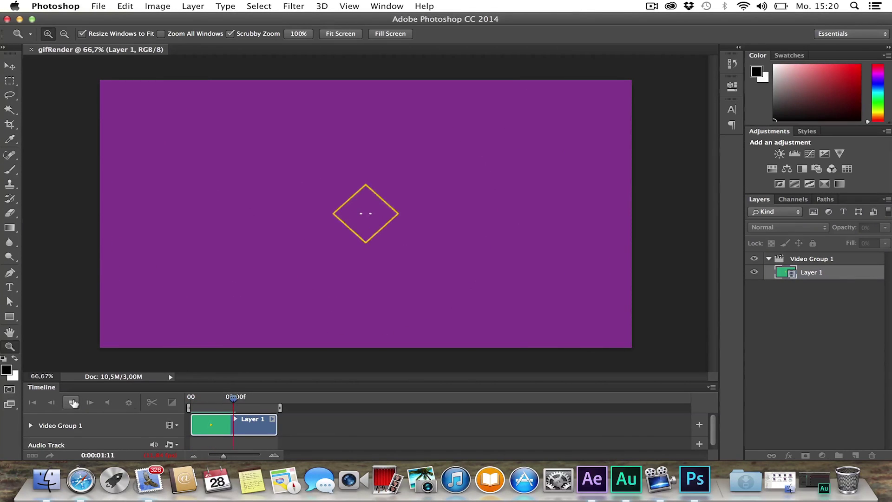
{"action": "left_click", "coordinate": [72, 402]}
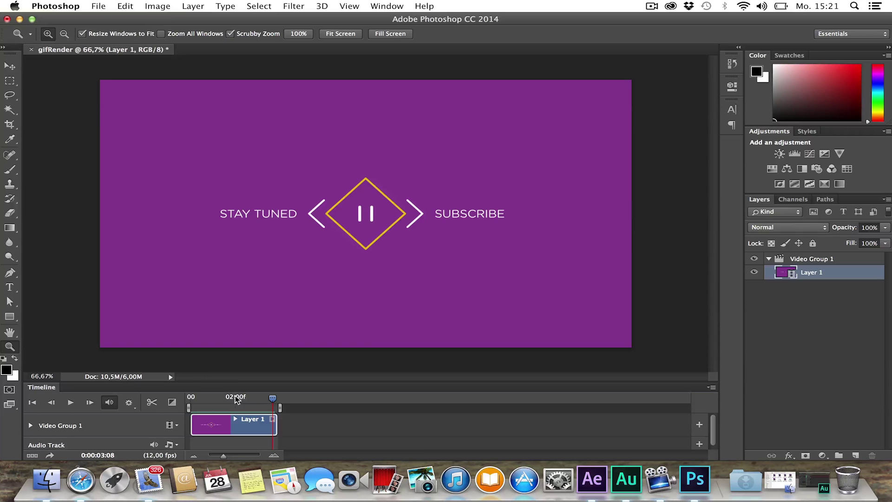
{"action": "left_click", "coordinate": [70, 7]}
Open Save for Web and apply the GIF 128 No Dither preset
{"action": "mouse_move", "coordinate": [98, 6]}
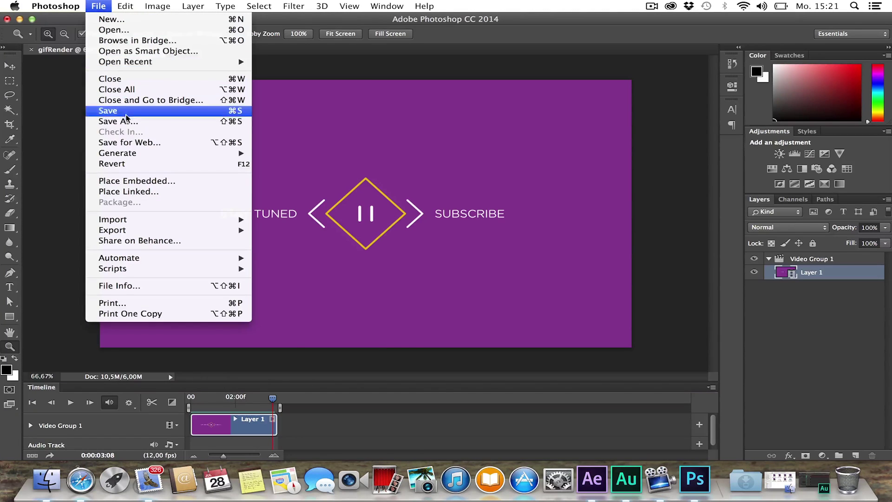
{"action": "left_click", "coordinate": [125, 142]}
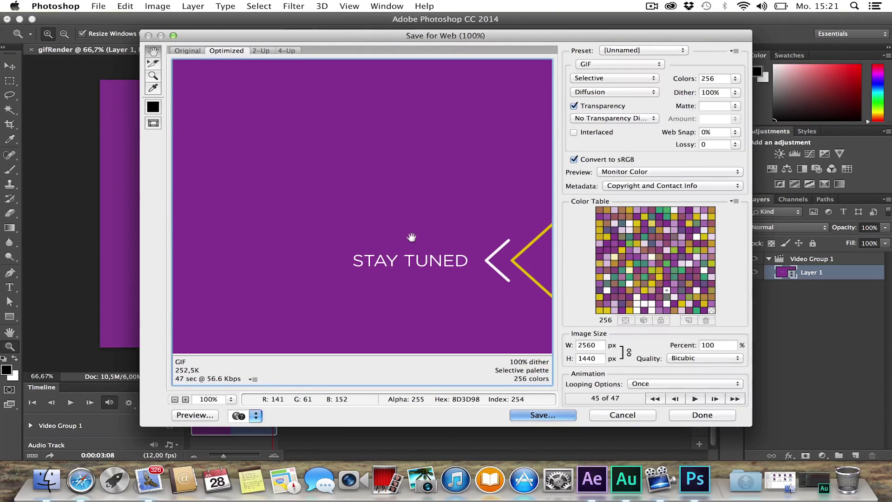
{"action": "scroll", "coordinate": [442, 258], "scroll_direction": "right", "scroll_amount": 8}
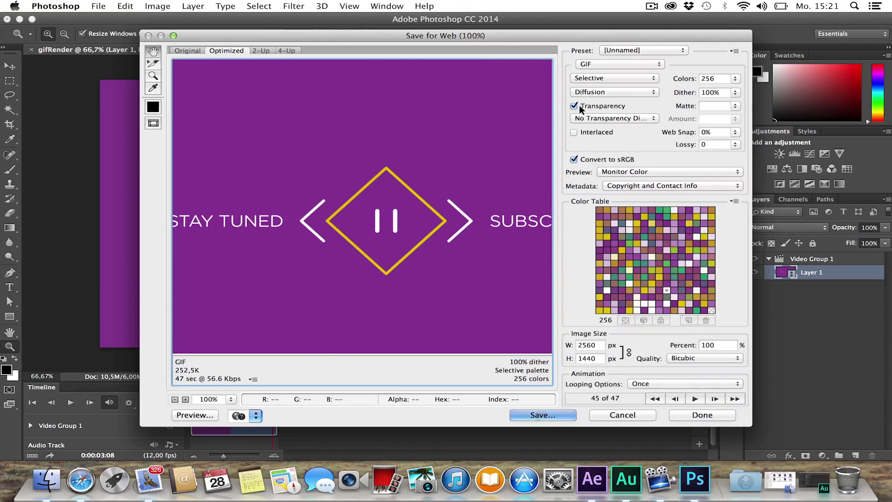
{"action": "left_click", "coordinate": [632, 50]}
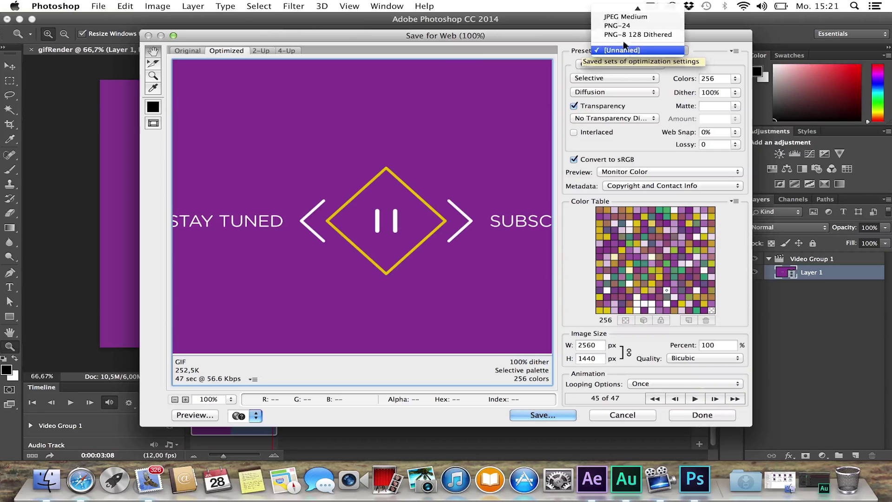
{"action": "scroll", "coordinate": [623, 33], "scroll_direction": "up", "scroll_amount": 1}
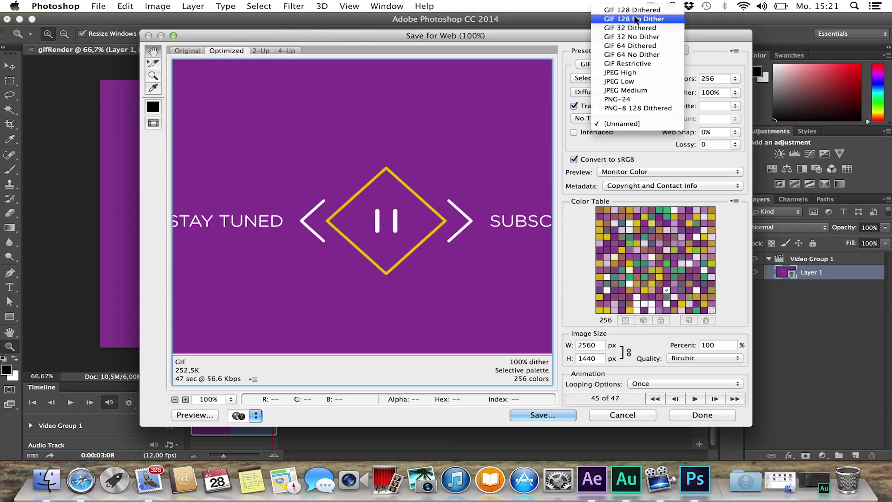
{"action": "left_click", "coordinate": [635, 20]}
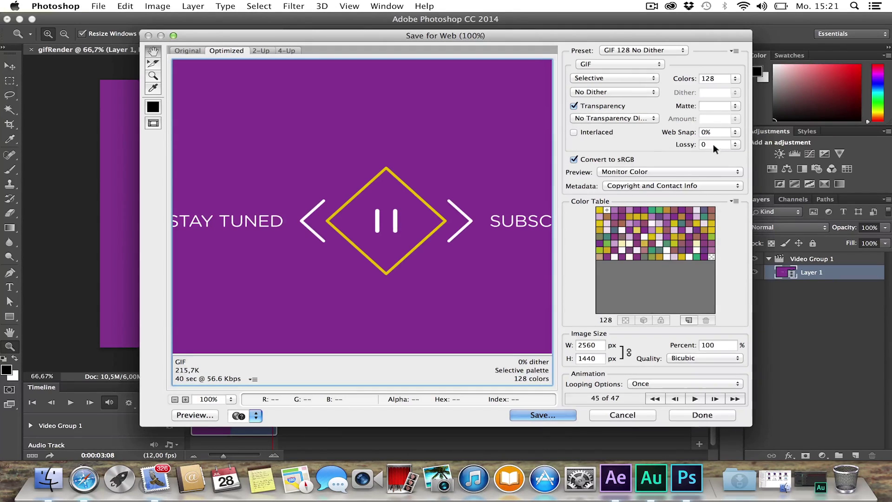
Set colour reduction to Adaptive and Looping Options to Forever
{"action": "left_click", "coordinate": [629, 90]}
{"action": "left_click", "coordinate": [623, 74]}
{"action": "left_click", "coordinate": [623, 73]}
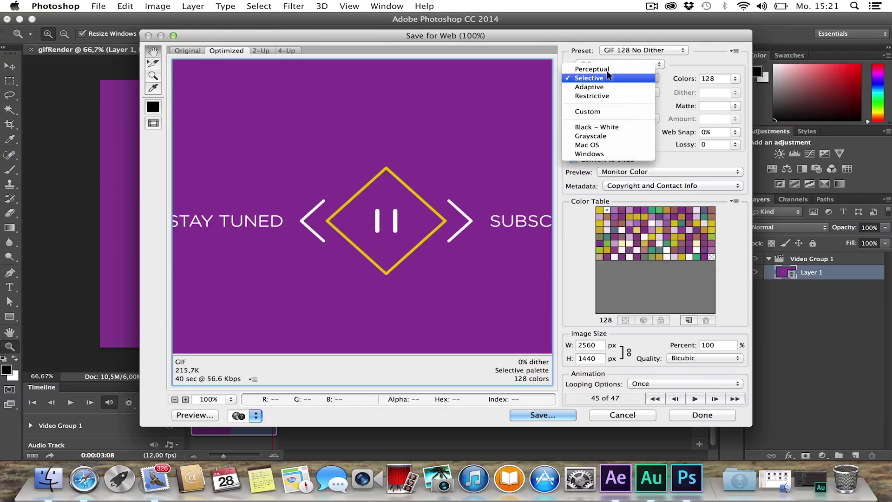
{"action": "key", "text": "Down"}
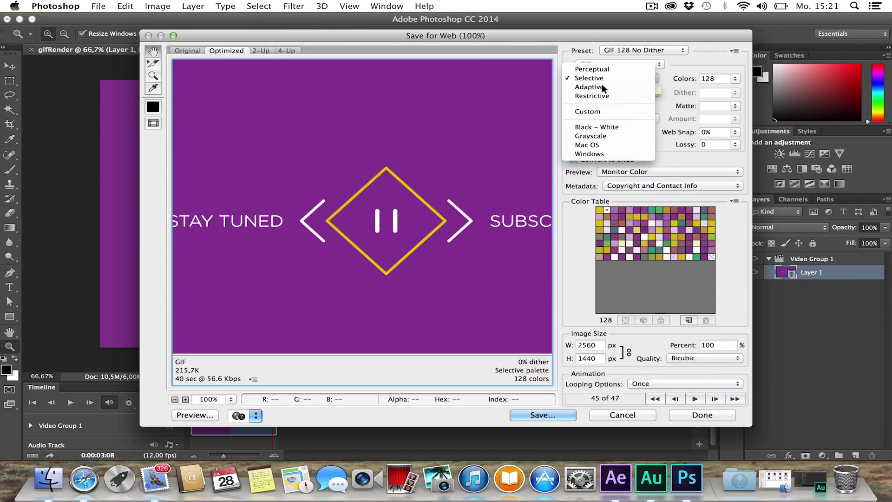
{"action": "left_click", "coordinate": [603, 80]}
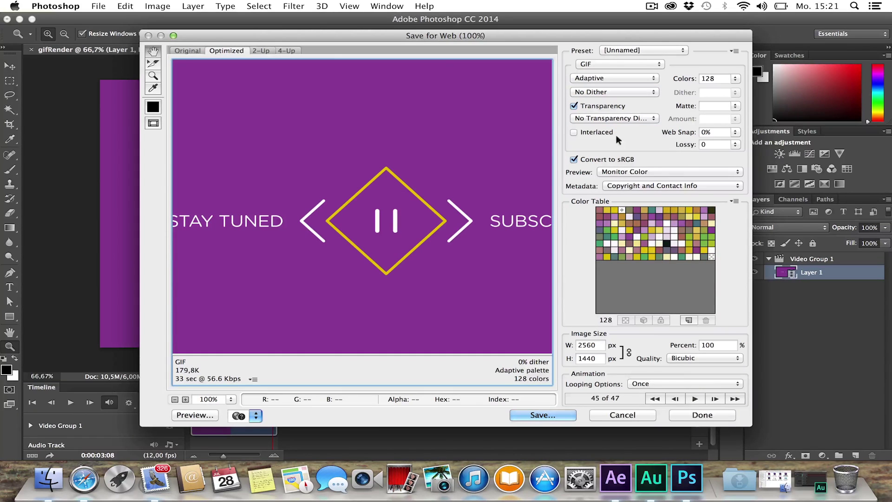
{"action": "left_click", "coordinate": [637, 384]}
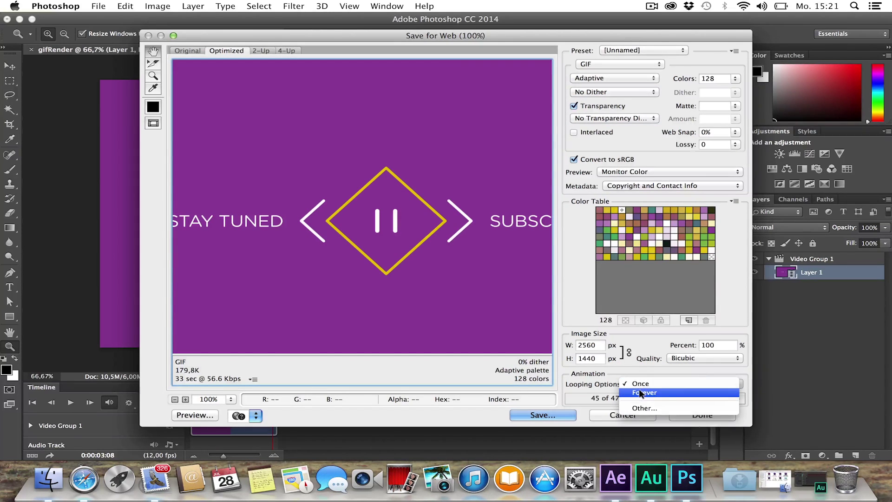
{"action": "left_click", "coordinate": [642, 394]}
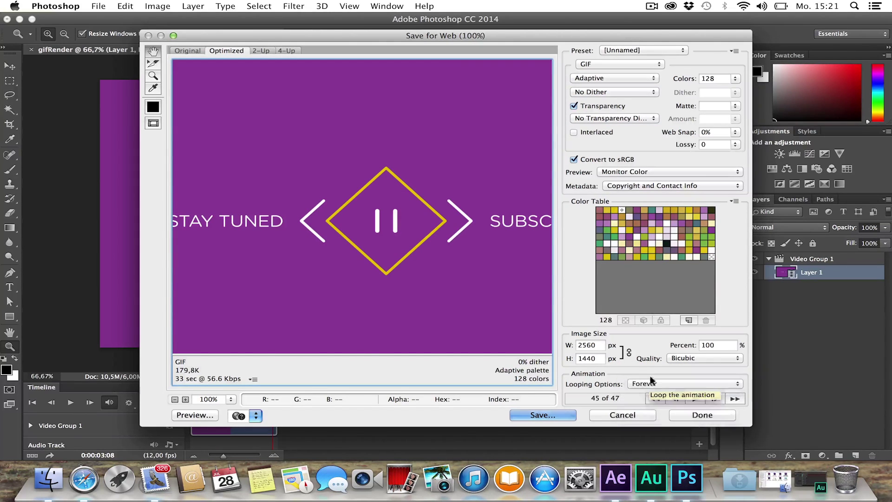
Save gifRender.gif into the Schreibtisch (desktop) folder, then switch to Safari
{"action": "left_click", "coordinate": [545, 413]}
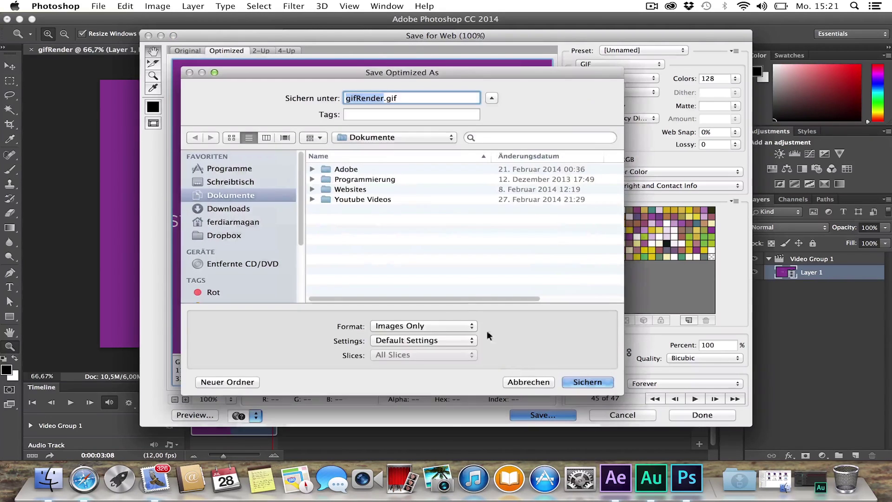
{"action": "left_click", "coordinate": [230, 182]}
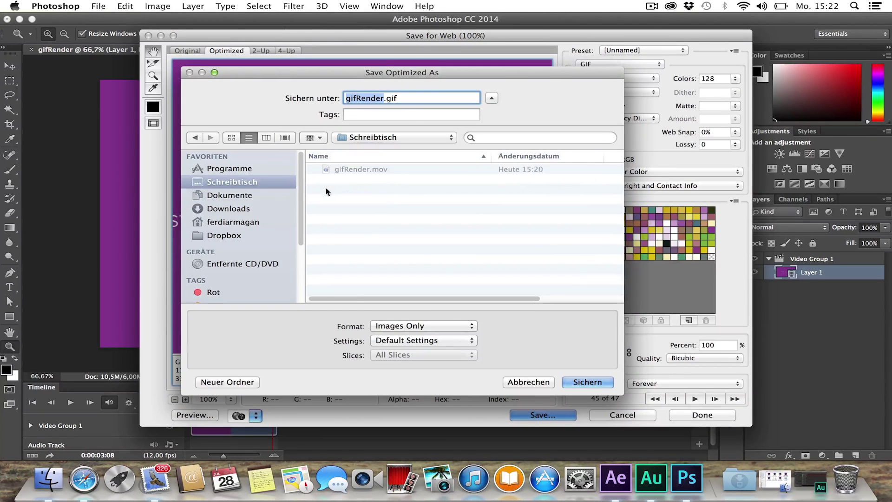
{"action": "left_click", "coordinate": [588, 382]}
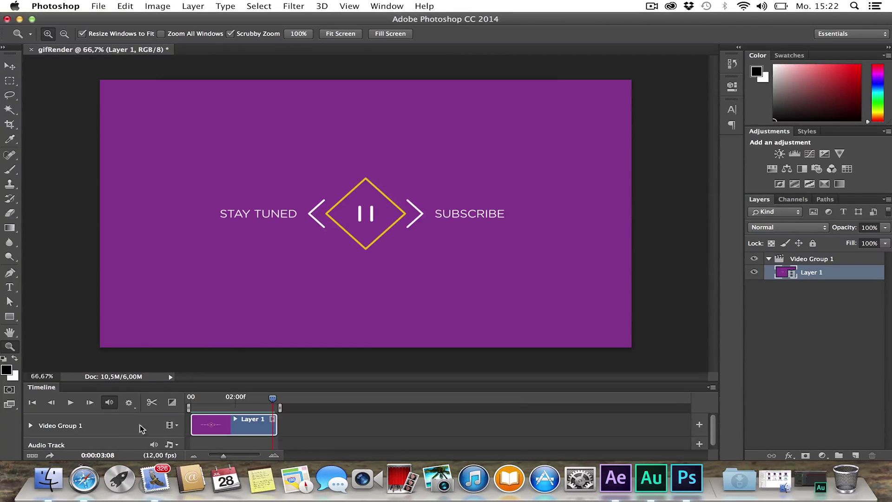
{"action": "left_click", "coordinate": [83, 478]}
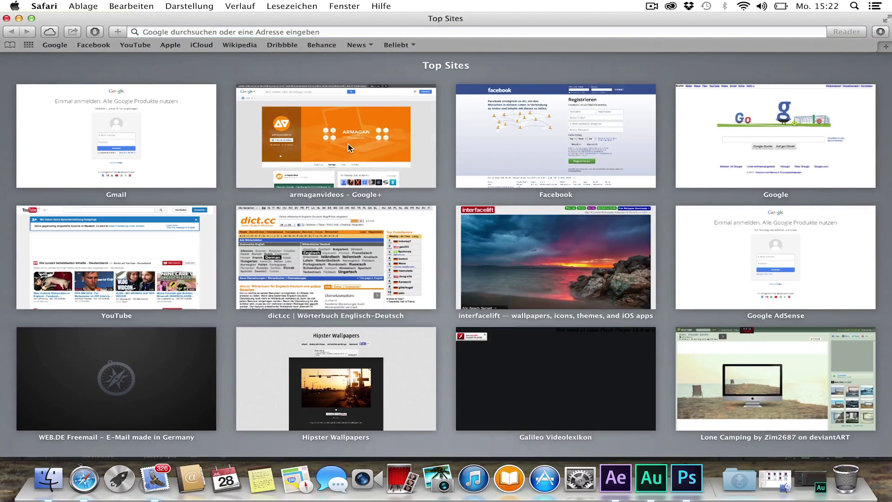
From the Google+ profile, load the channel's youtube.com page and reload it
{"action": "left_click", "coordinate": [348, 144]}
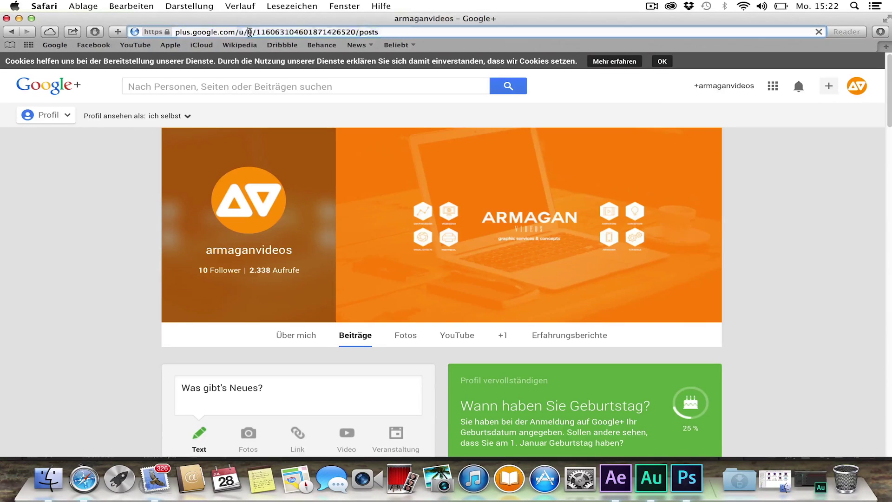
{"action": "left_click", "coordinate": [250, 32]}
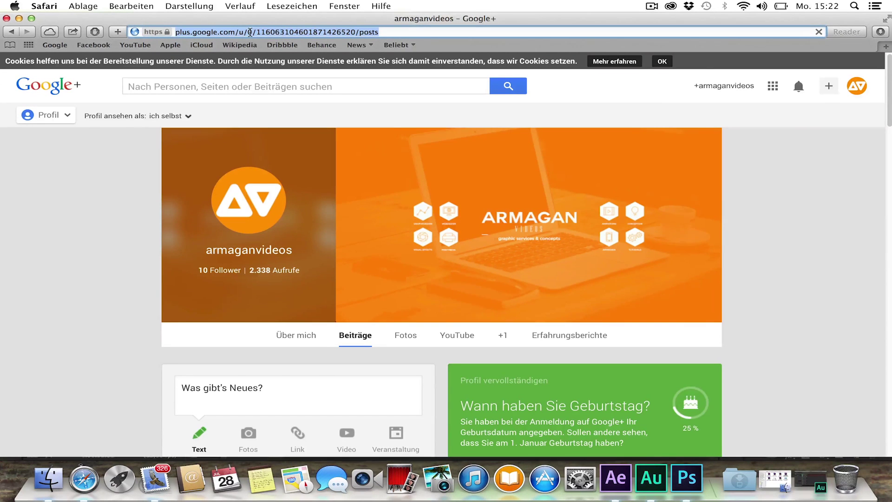
{"action": "type", "text": "youtube.com/armganvide"}
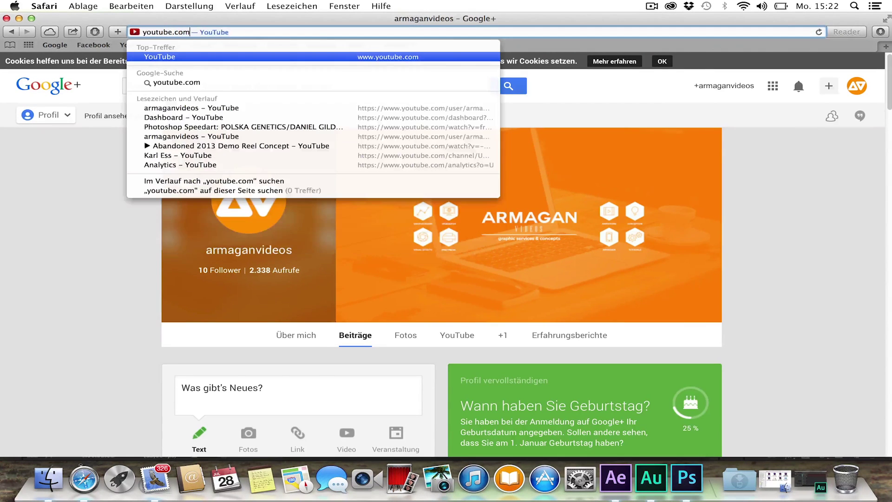
{"action": "key", "text": "BackSpace"}
{"action": "key", "text": "BackSpace"}
{"action": "key", "text": "BackSpace"}
{"action": "key", "text": "BackSpace"}
{"action": "key", "text": "BackSpace"}
{"action": "key", "text": "BackSpace"}
{"action": "key", "text": "BackSpace"}
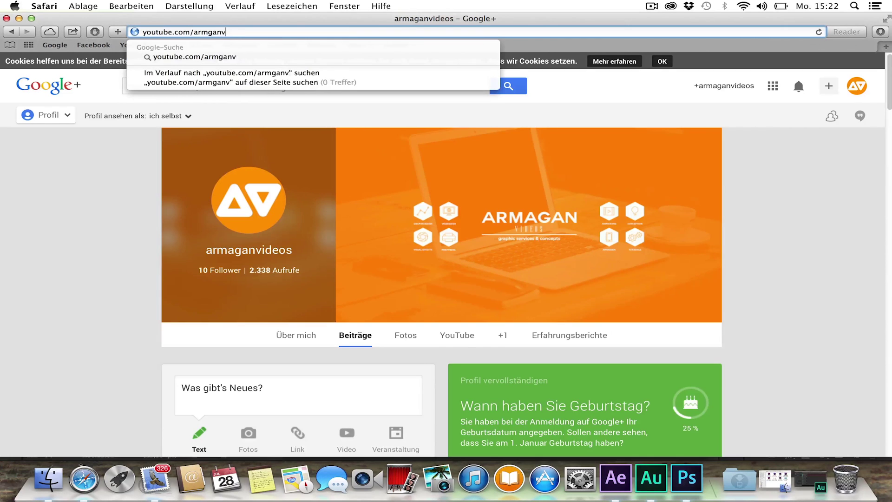
{"action": "type", "text": "aganvideos"}
{"action": "key", "text": "Return"}
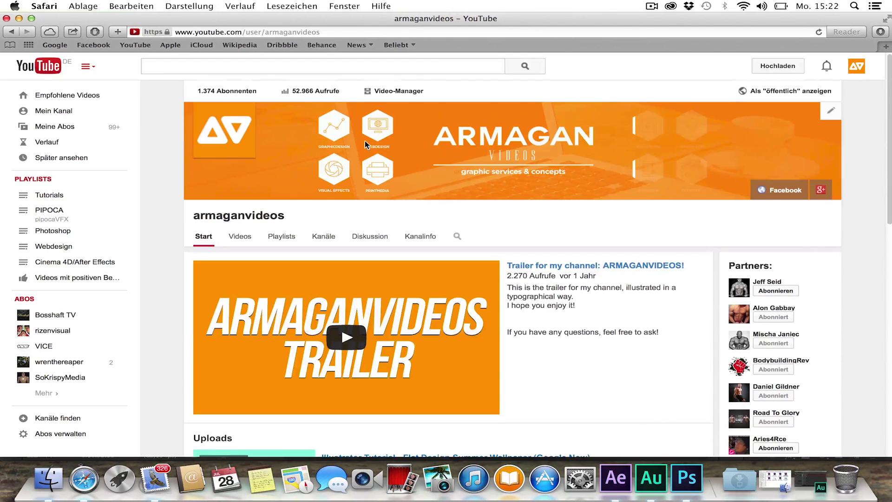
{"action": "key", "text": "super+r"}
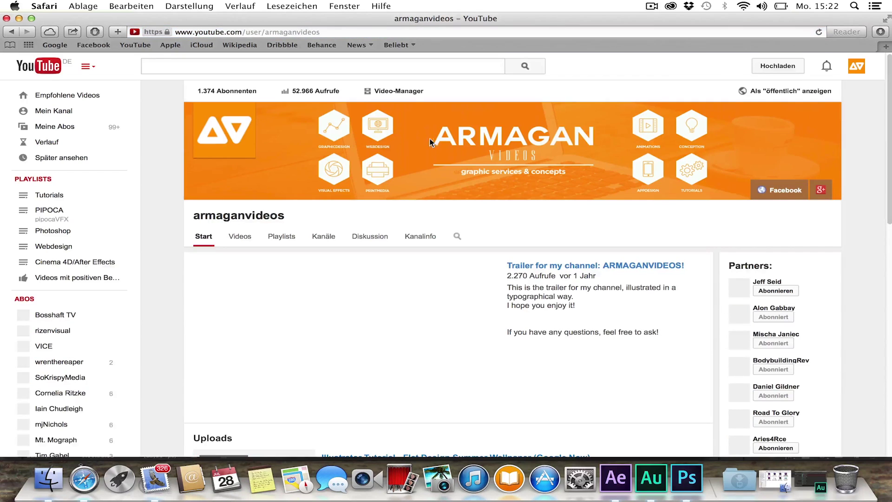
{"action": "scroll", "coordinate": [407, 139], "scroll_direction": "down", "scroll_amount": 1}
{"action": "scroll", "coordinate": [407, 140], "scroll_direction": "up", "scroll_amount": 1}
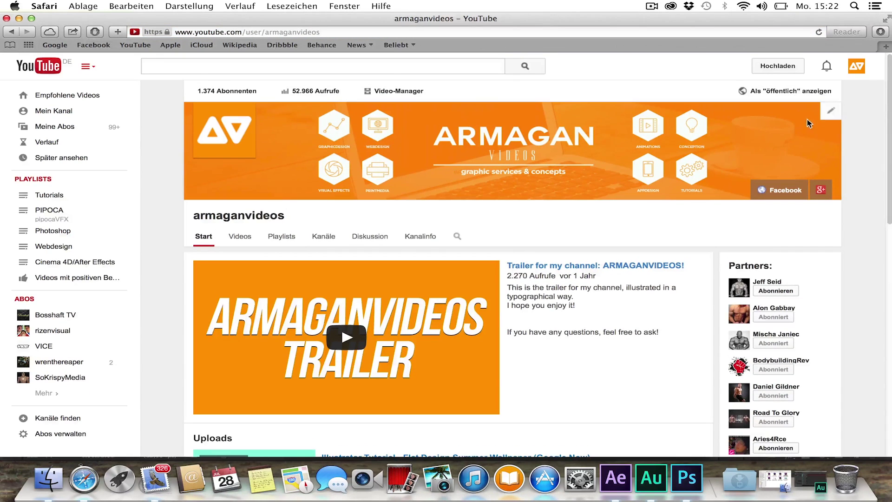
Upload gifRender.gif from the desktop as the channel art and apply it
{"action": "left_click", "coordinate": [831, 111]}
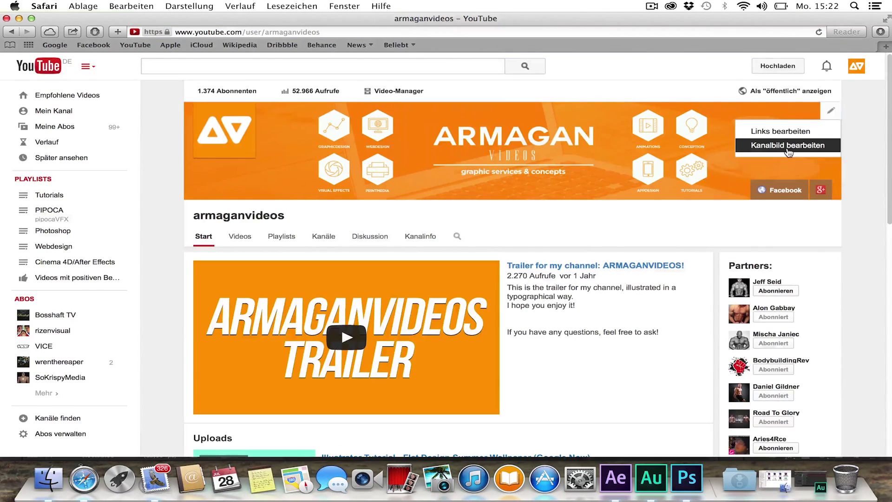
{"action": "left_click", "coordinate": [788, 146]}
{"action": "left_click", "coordinate": [499, 270]}
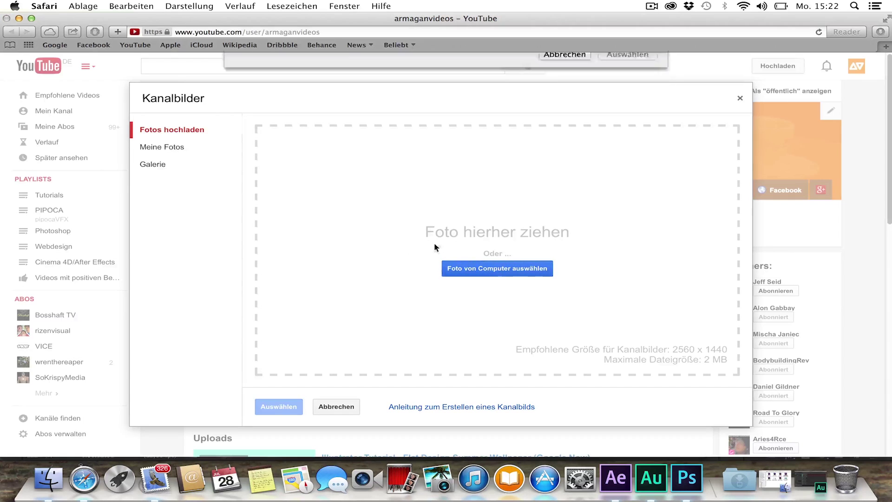
{"action": "left_click", "coordinate": [285, 109]}
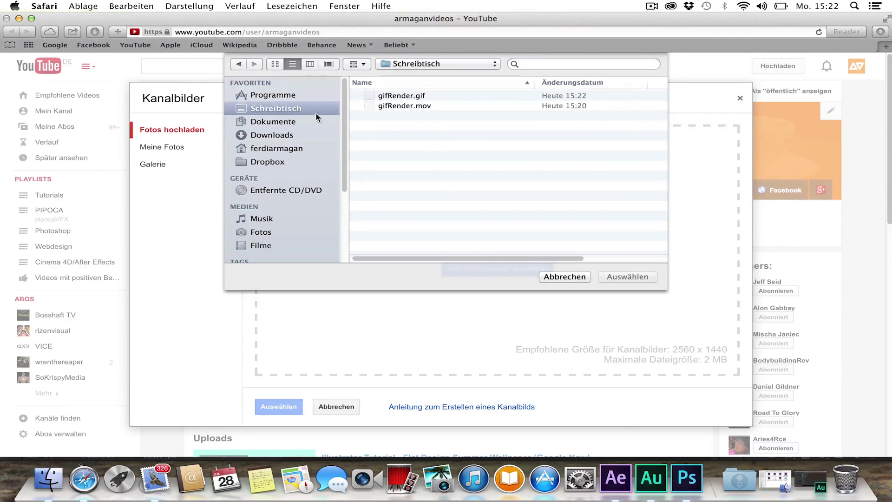
{"action": "left_click", "coordinate": [425, 96]}
{"action": "left_click", "coordinate": [621, 278]}
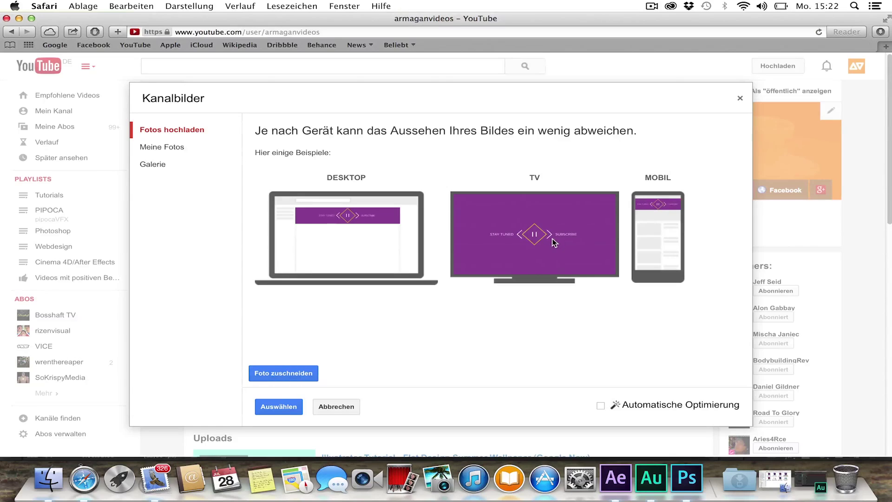
{"action": "left_click", "coordinate": [279, 407]}
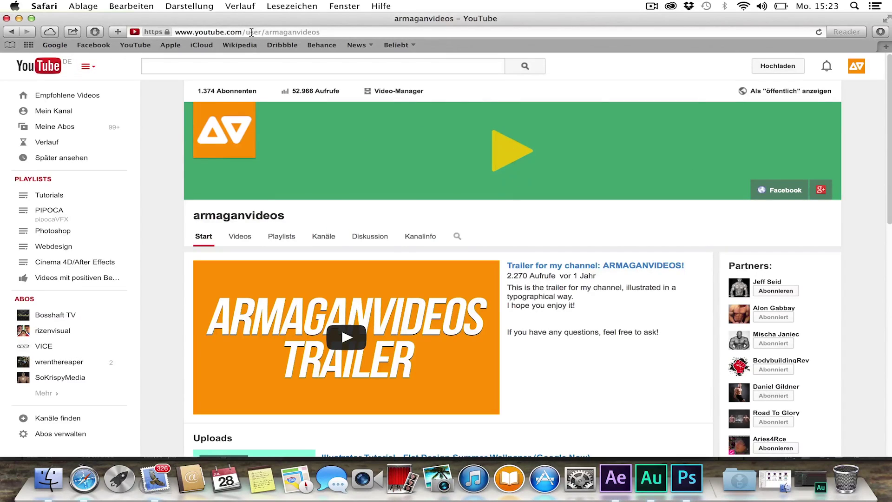
Copy the channel URL, go to the YouTube home page, then paste and load the URL again
{"action": "key", "text": "super+l"}
{"action": "key", "text": "super+c"}
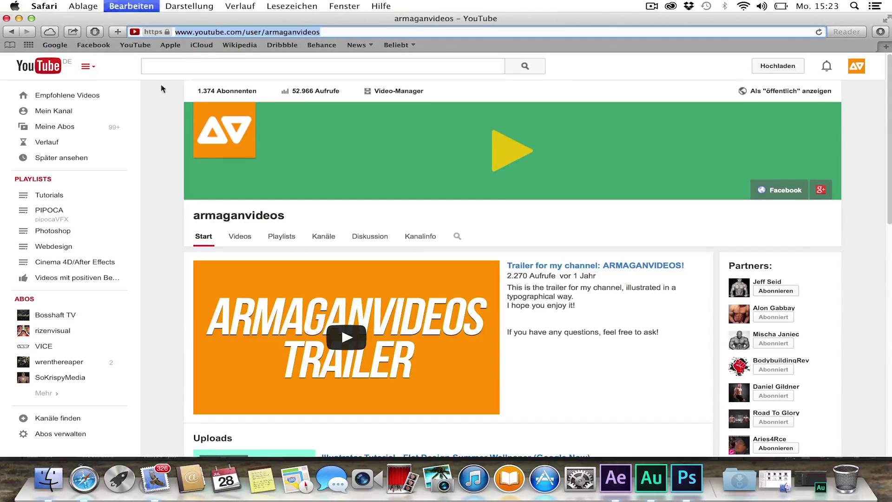
{"action": "key", "text": "Escape"}
{"action": "left_click", "coordinate": [46, 62]}
{"action": "left_click", "coordinate": [222, 31]}
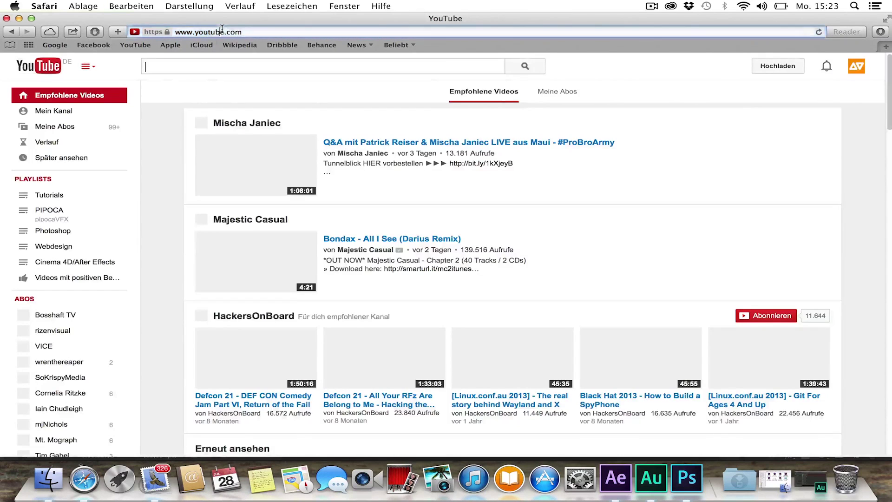
{"action": "key", "text": "super+v"}
{"action": "key", "text": "Return"}
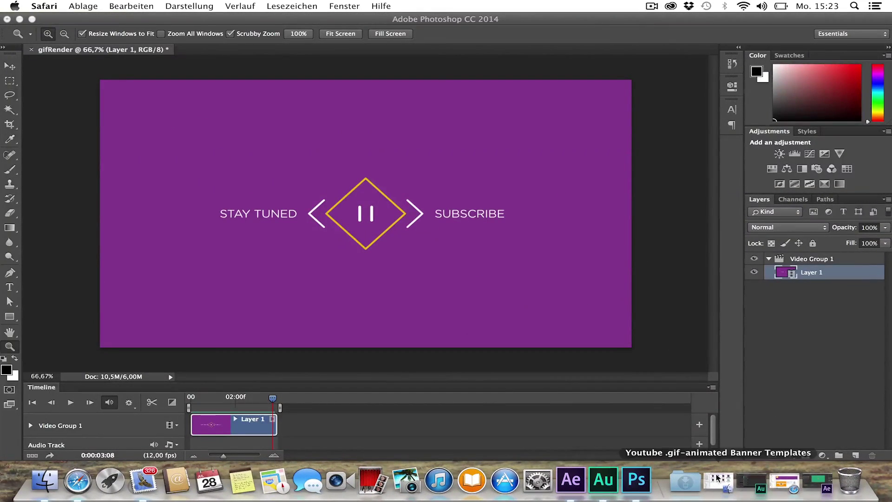
Open the Hipster Intro template without saving, and scrub its timeline to watch the logo animate
{"action": "left_click", "coordinate": [717, 478]}
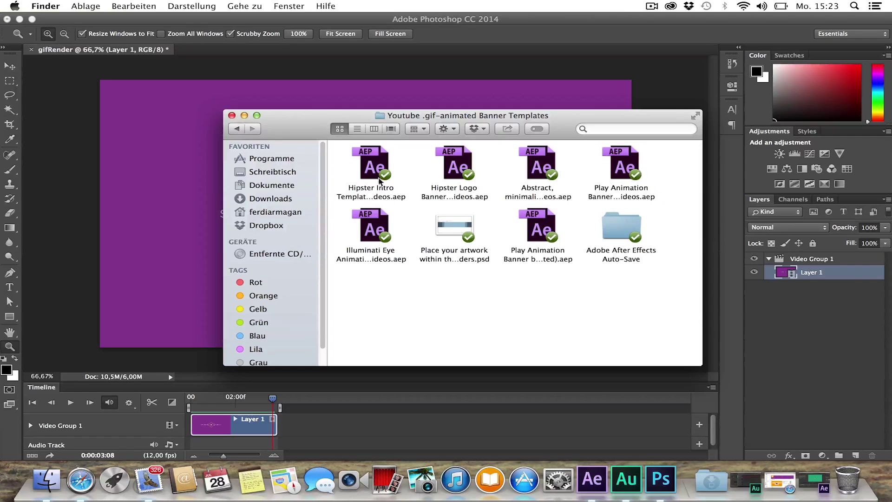
{"action": "double_click", "coordinate": [379, 180]}
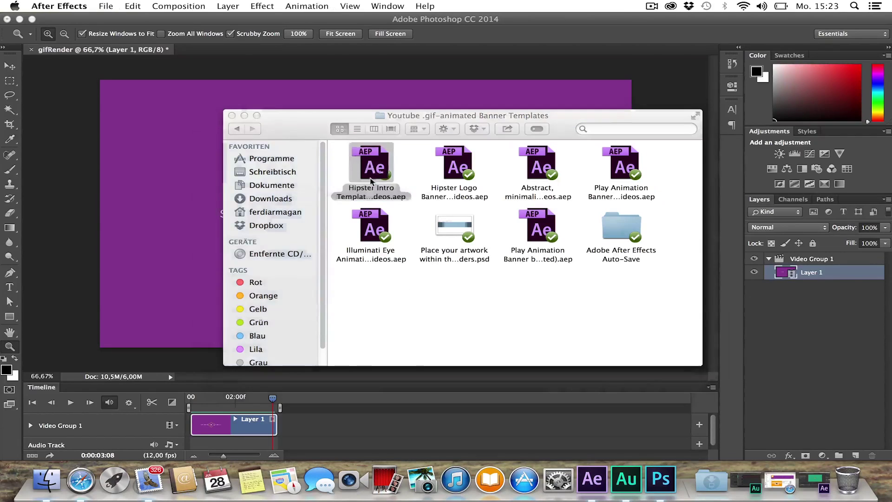
{"action": "left_click", "coordinate": [475, 255]}
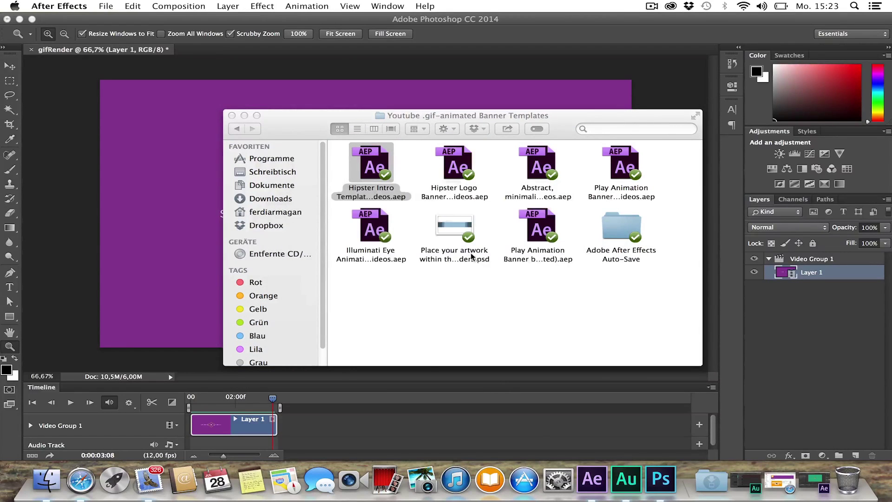
{"action": "left_click", "coordinate": [609, 490]}
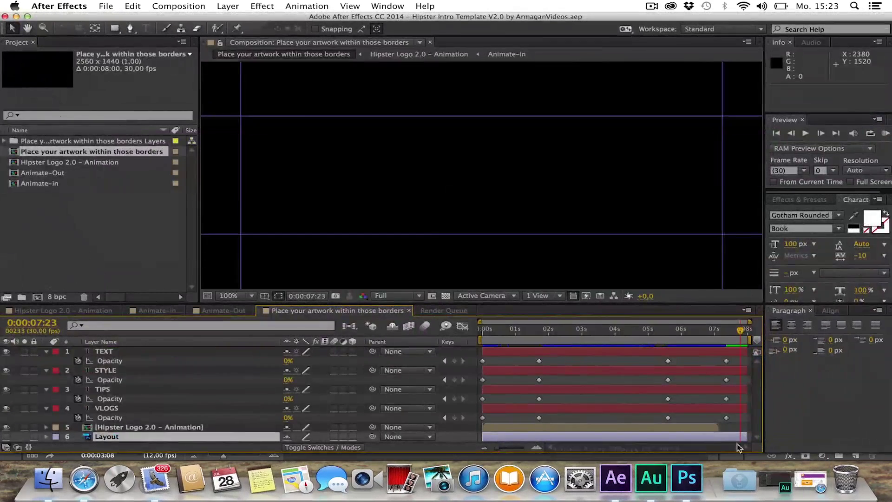
{"action": "left_click_drag", "start_coordinate": [537, 330], "coordinate": [600, 338]}
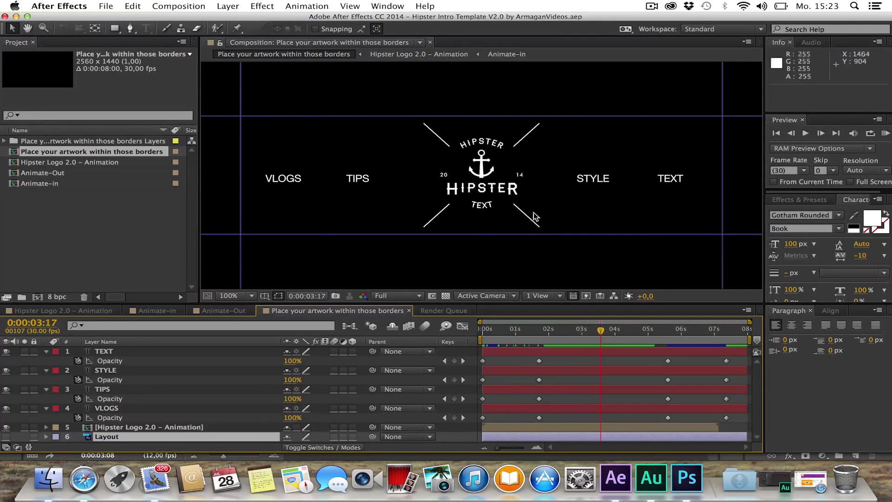
{"action": "scroll", "coordinate": [446, 168], "scroll_direction": "up", "scroll_amount": 1}
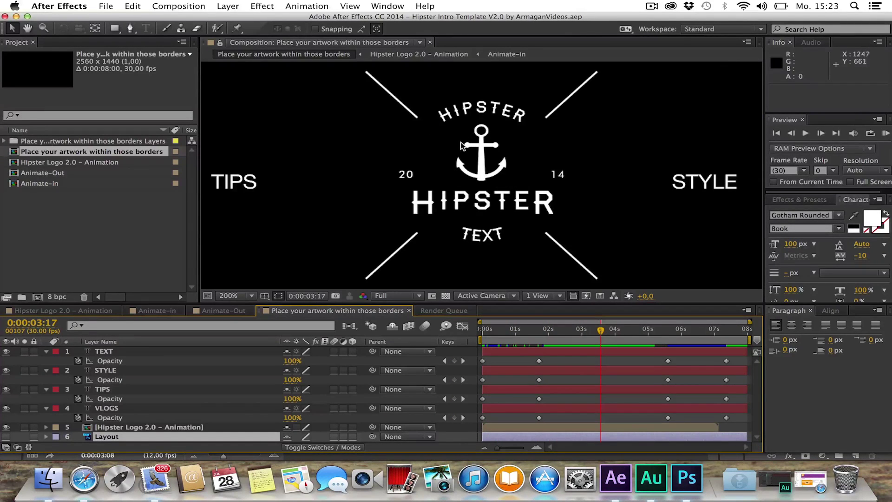
{"action": "scroll", "coordinate": [469, 157], "scroll_direction": "down", "scroll_amount": 1}
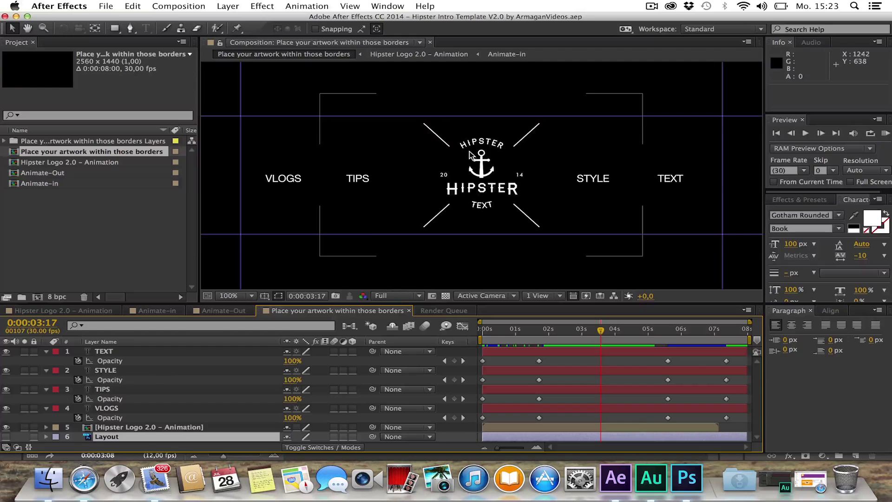
Open the Hipster Logo banner template, converting it from the older version
{"action": "left_click", "coordinate": [16, 16]}
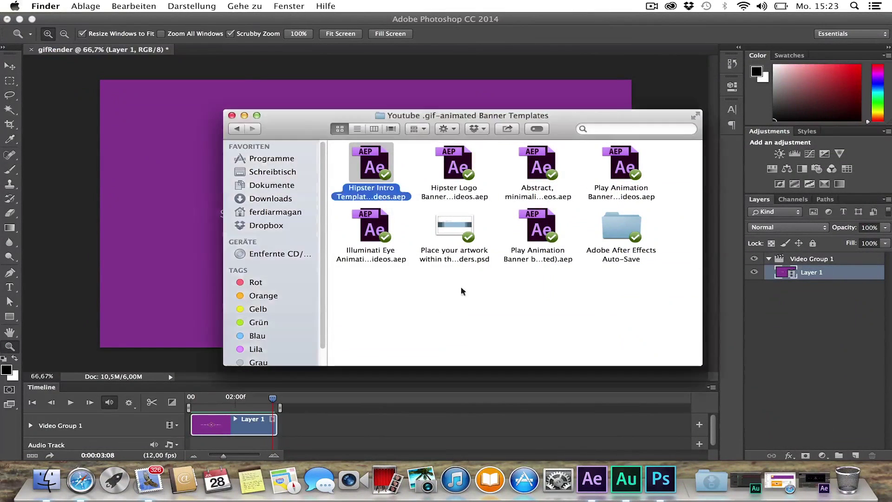
{"action": "left_click", "coordinate": [455, 165]}
{"action": "double_click", "coordinate": [463, 163]}
{"action": "left_click", "coordinate": [569, 251]}
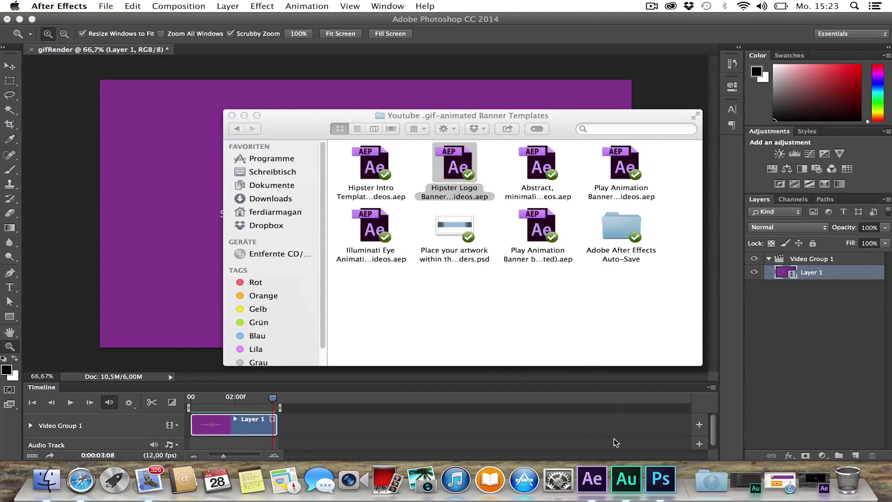
{"action": "left_click", "coordinate": [589, 477]}
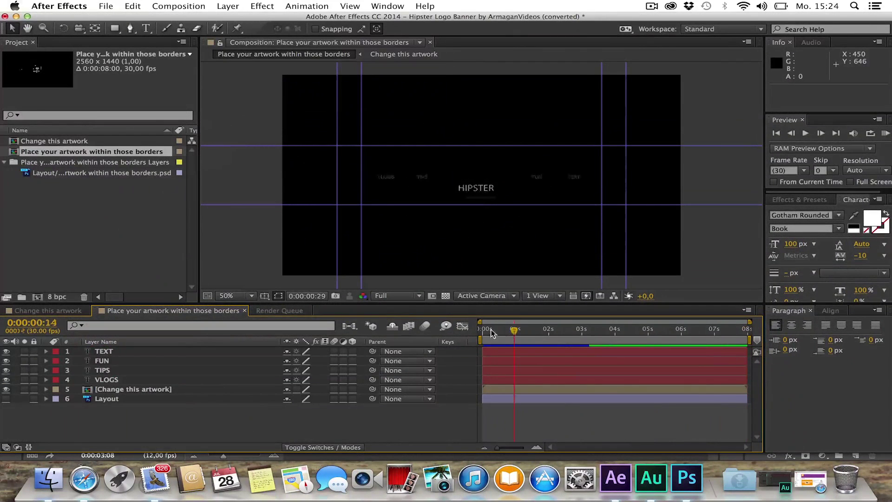
Scrub, zoom and play the Hipster Logo axe animation, then close the project
{"action": "left_click_drag", "start_coordinate": [491, 333], "coordinate": [622, 331]}
{"action": "key", "text": "period"}
{"action": "key", "text": "period"}
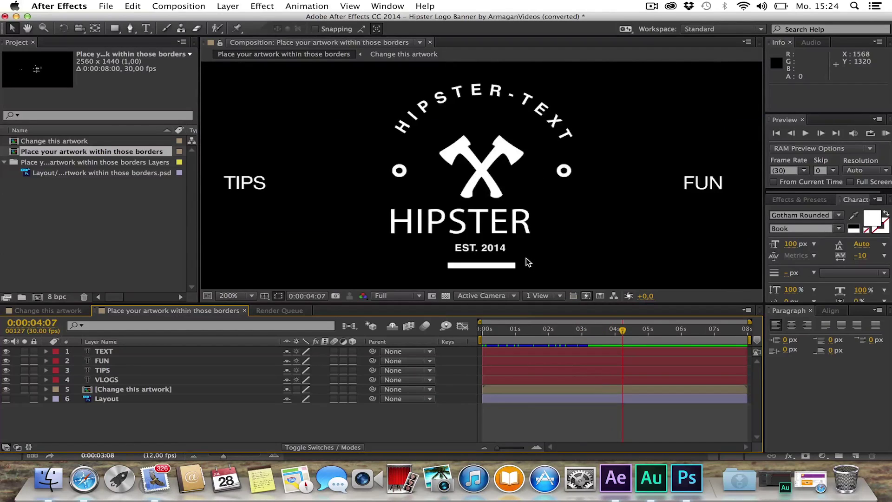
{"action": "key", "text": "comma"}
{"action": "key", "text": "KP_0"}
{"action": "key", "text": "space"}
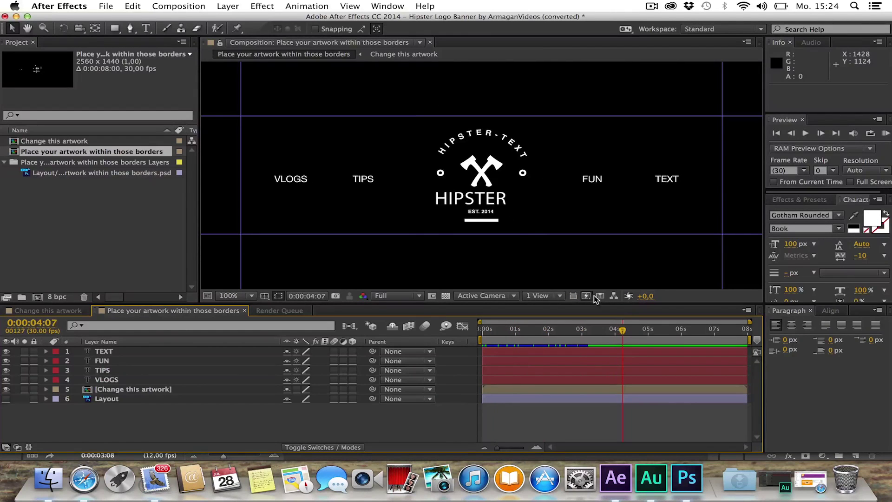
{"action": "left_click", "coordinate": [15, 17]}
Discard the Hipster Logo changes and RAM-preview the Abstract minimalistic banner
{"action": "key", "text": "super+q"}
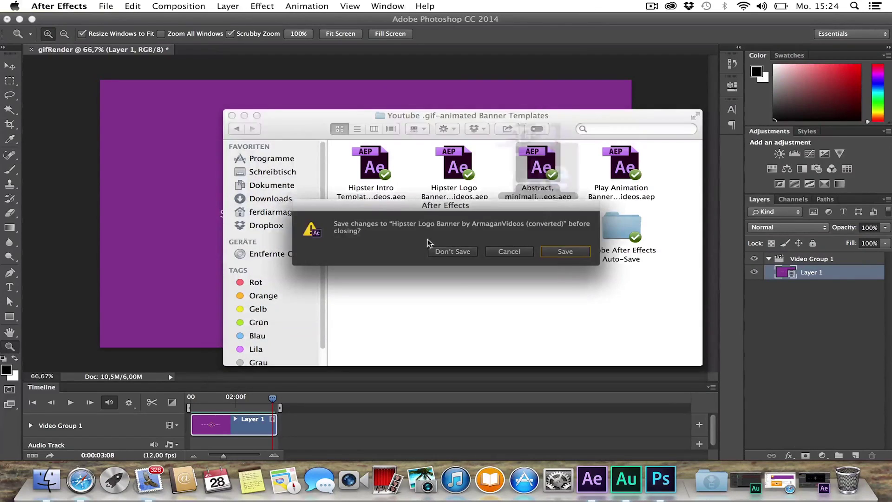
{"action": "left_click", "coordinate": [464, 253]}
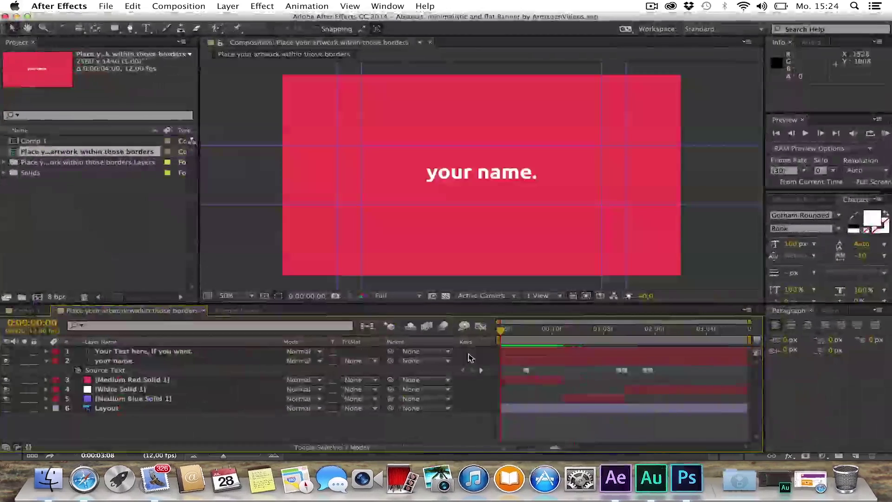
{"action": "left_click", "coordinate": [885, 133]}
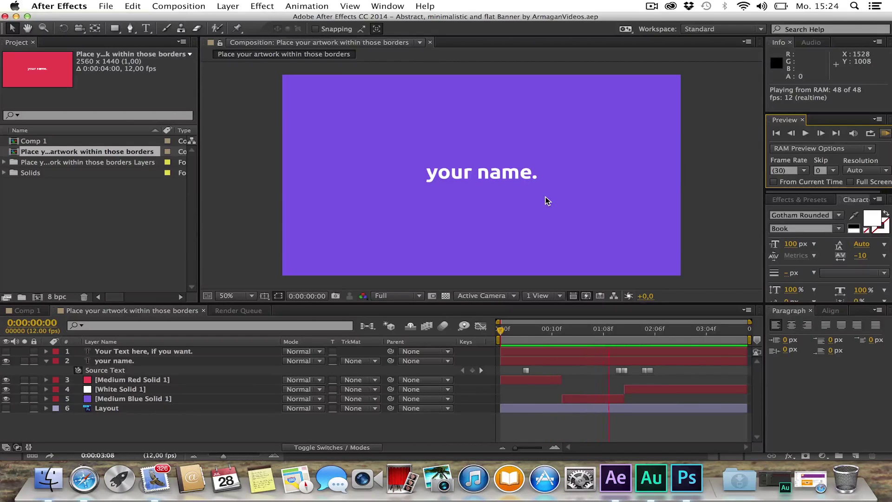
{"action": "key", "text": "space"}
Open the Play Animation Banner template, then switch to Illuminati Eye without saving
{"action": "left_click", "coordinate": [16, 16]}
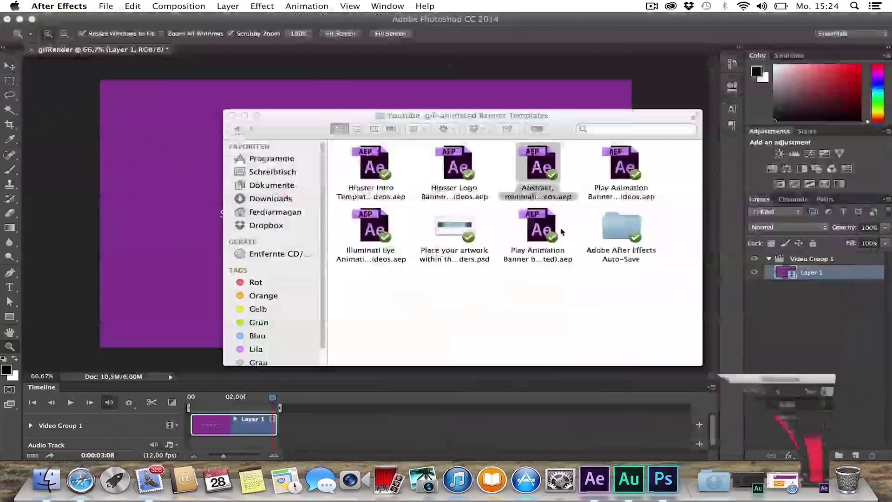
{"action": "double_click", "coordinate": [618, 167]}
{"action": "left_click", "coordinate": [565, 251]}
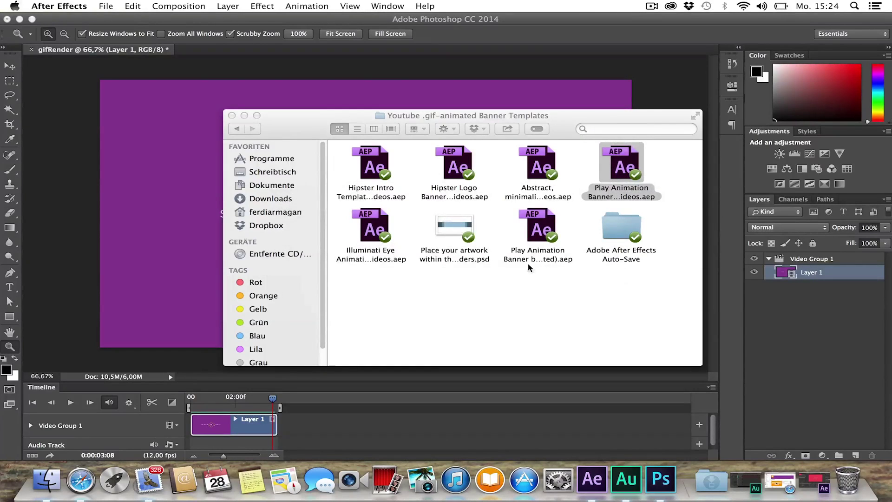
{"action": "double_click", "coordinate": [391, 232]}
{"action": "left_click", "coordinate": [429, 290]}
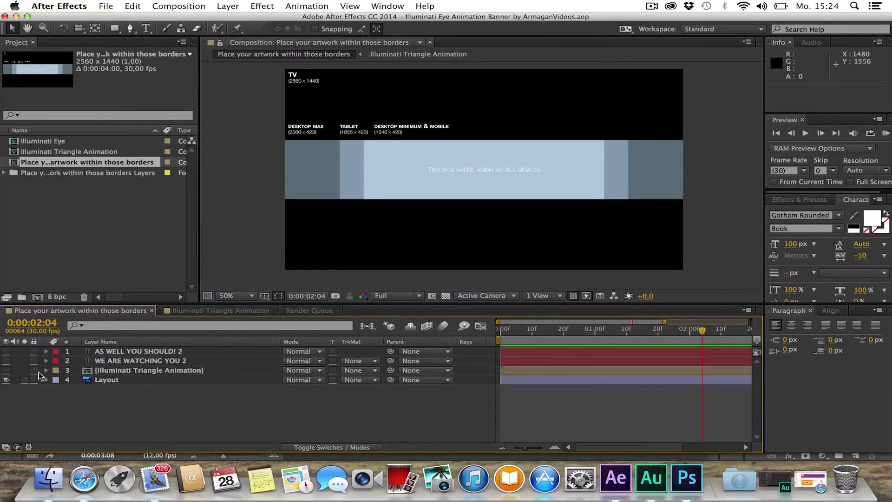
Hide the Layout guide, turn on layers 1–3 and preview the Illuminati eye-triangle animation
{"action": "left_click", "coordinate": [6, 379]}
{"action": "key", "text": "space"}
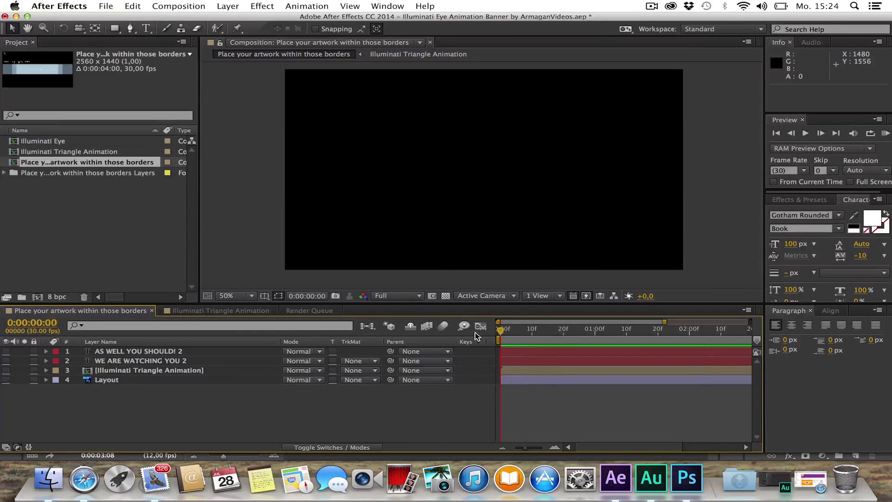
{"action": "left_click", "coordinate": [139, 371]}
{"action": "left_click", "coordinate": [140, 351], "text": "shift"}
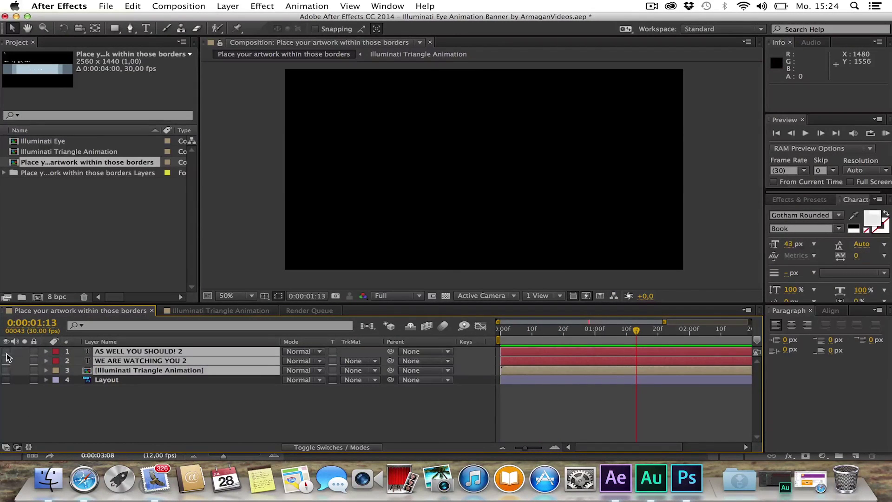
{"action": "left_click_drag", "start_coordinate": [6, 351], "coordinate": [6, 370]}
{"action": "left_click", "coordinate": [706, 223]}
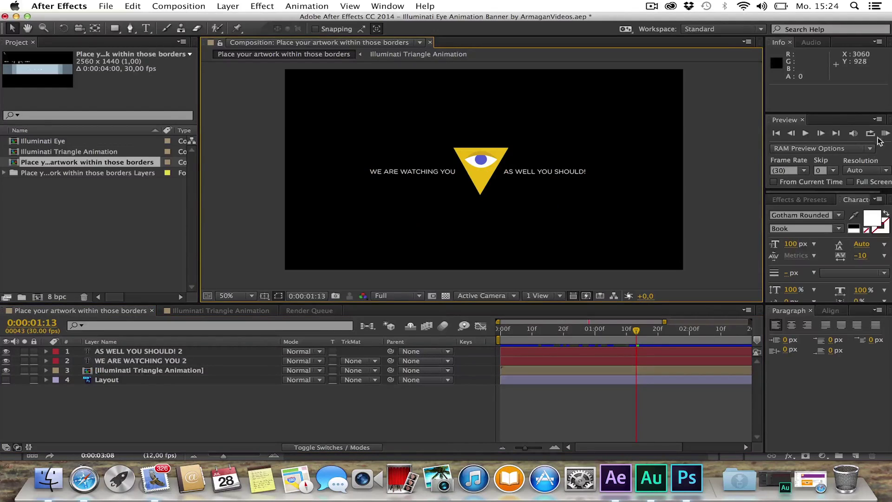
{"action": "left_click", "coordinate": [885, 133]}
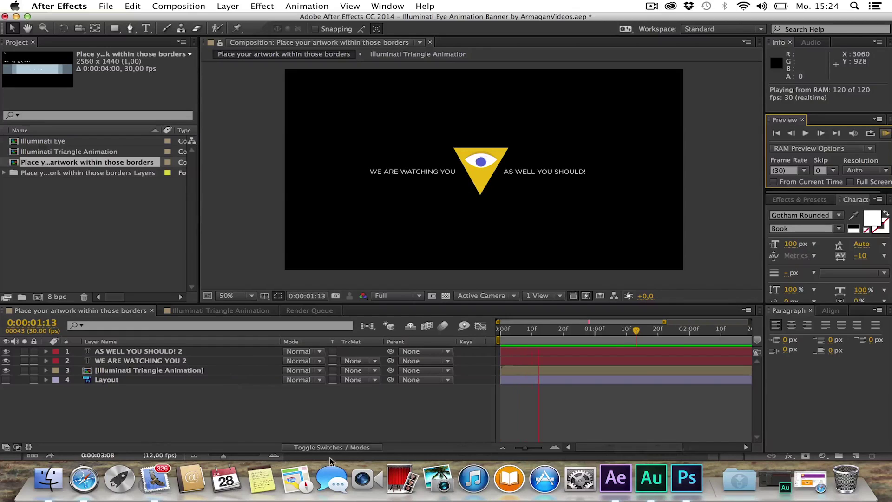
{"action": "key", "text": "space"}
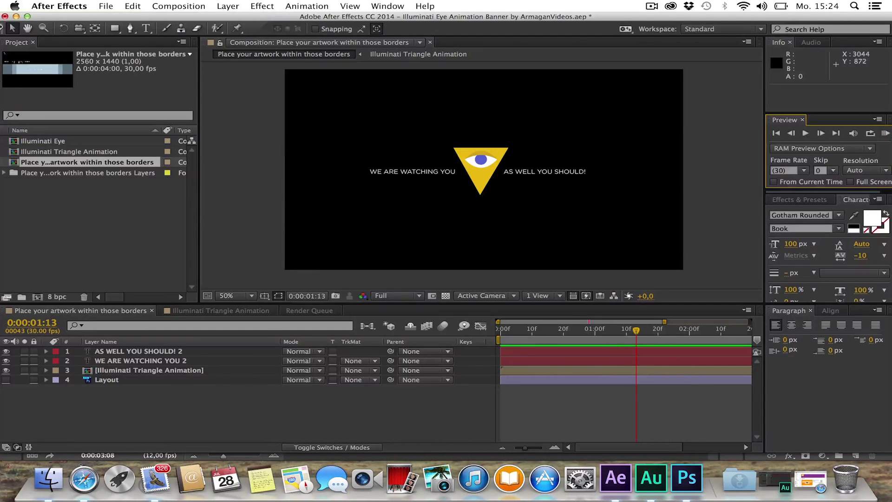
{"action": "left_click", "coordinate": [16, 17]}
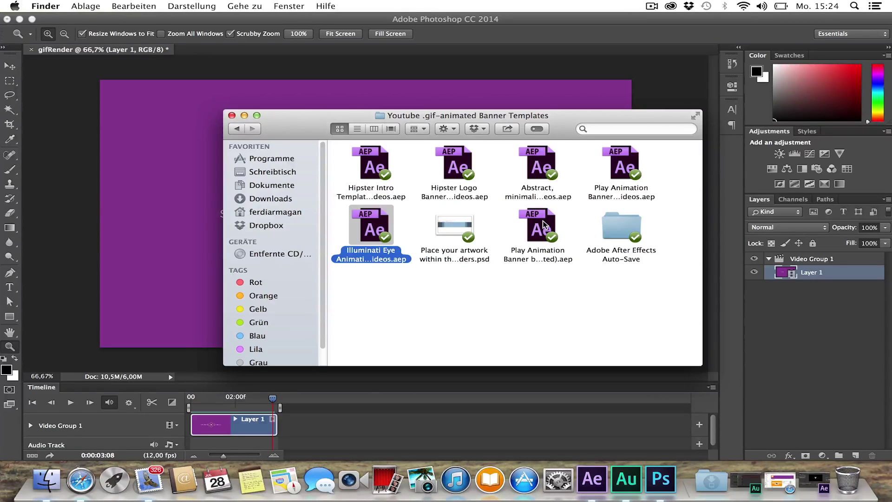
Select the Play Animation, Hipster Logo and Abstract minimalistic template files in turn
{"action": "left_click", "coordinate": [543, 220]}
{"action": "left_click", "coordinate": [620, 158]}
{"action": "left_click", "coordinate": [538, 228]}
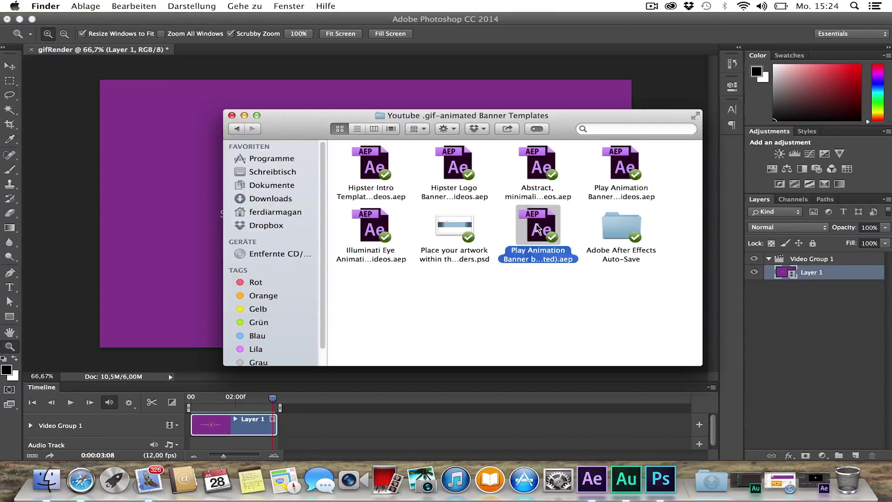
{"action": "left_click", "coordinate": [450, 168]}
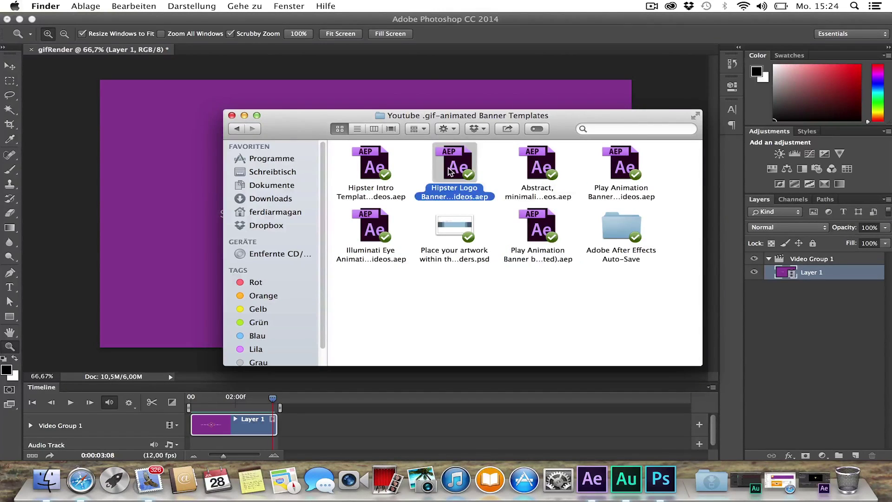
{"action": "left_click", "coordinate": [541, 163]}
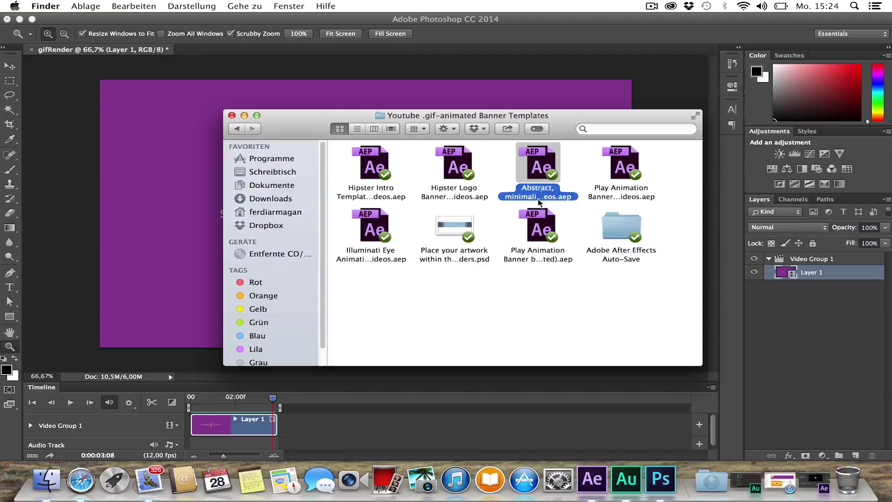
Clear the selection, close the templates folder and bring Photoshop forward
{"action": "left_click", "coordinate": [520, 288]}
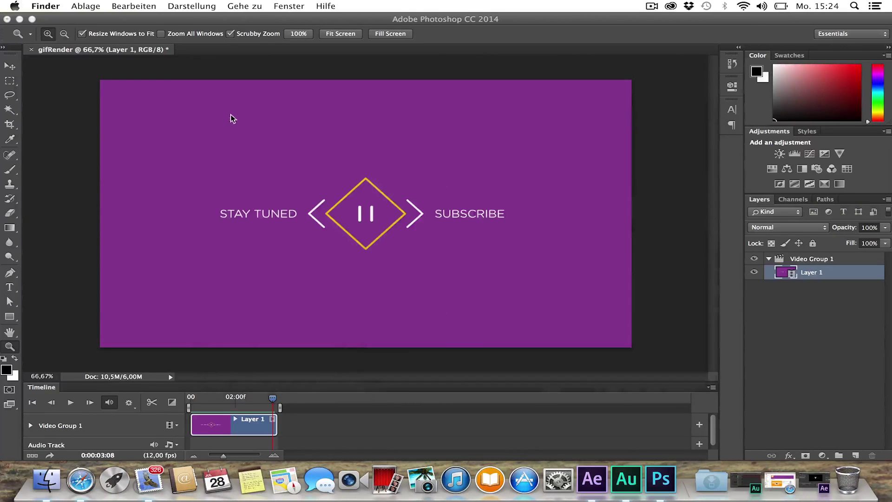
{"action": "left_click", "coordinate": [232, 115]}
{"action": "left_click", "coordinate": [19, 20]}
{"action": "left_click", "coordinate": [500, 282]}
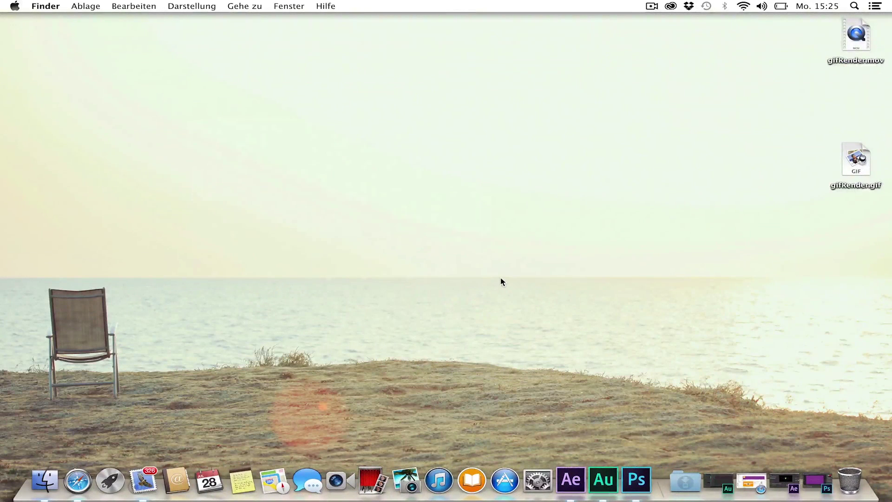